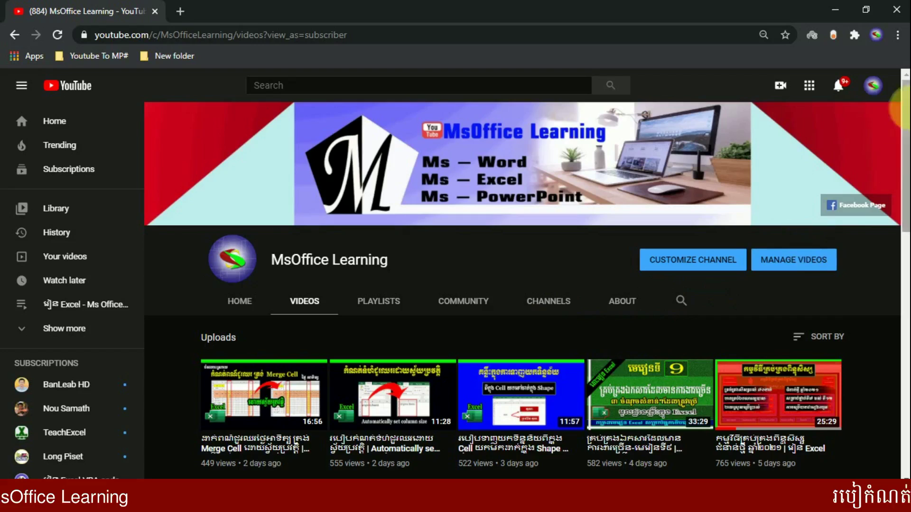
Minimize the YouTube browser and bring the Excel check-in workbook back on screen.
left_click(836, 10)
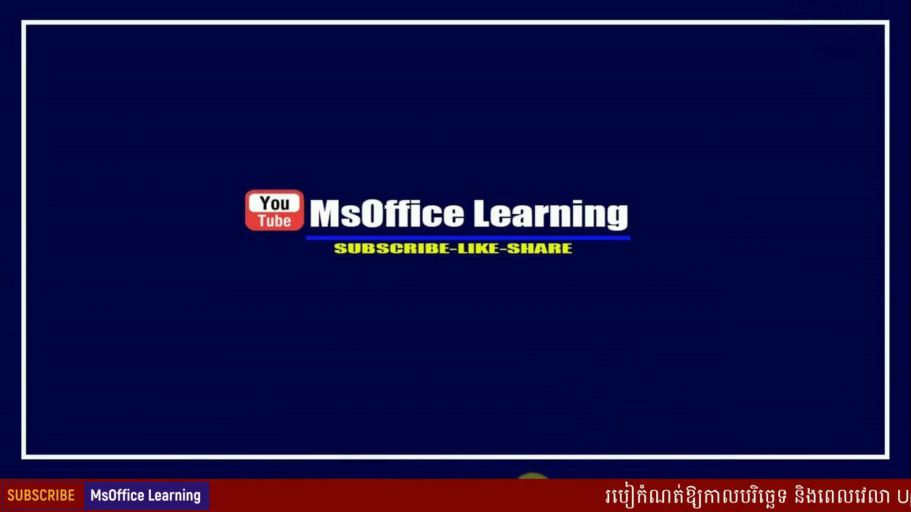
left_click(526, 496)
left_click(204, 342)
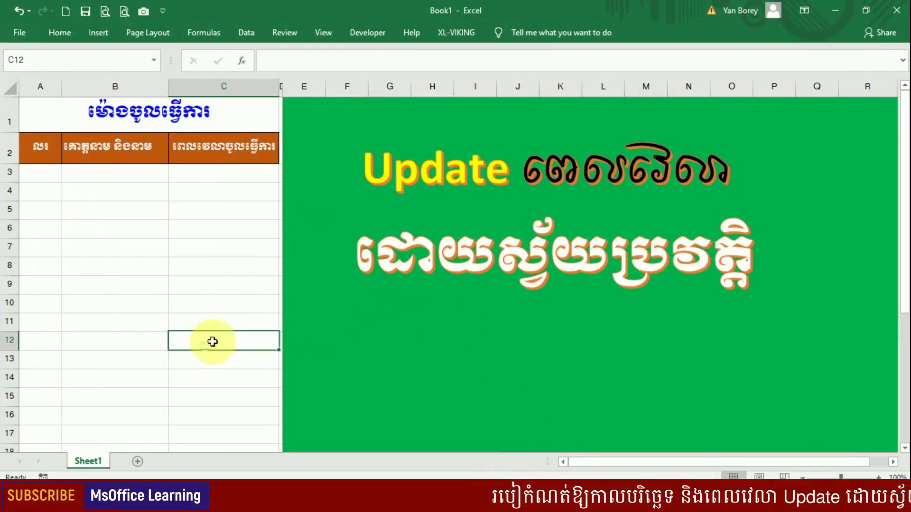
Enter a first name in B3 so A3 shows 1 and C3 stamps 22/11/2020 - 10:15:28.
left_click(241, 192)
left_click(178, 212)
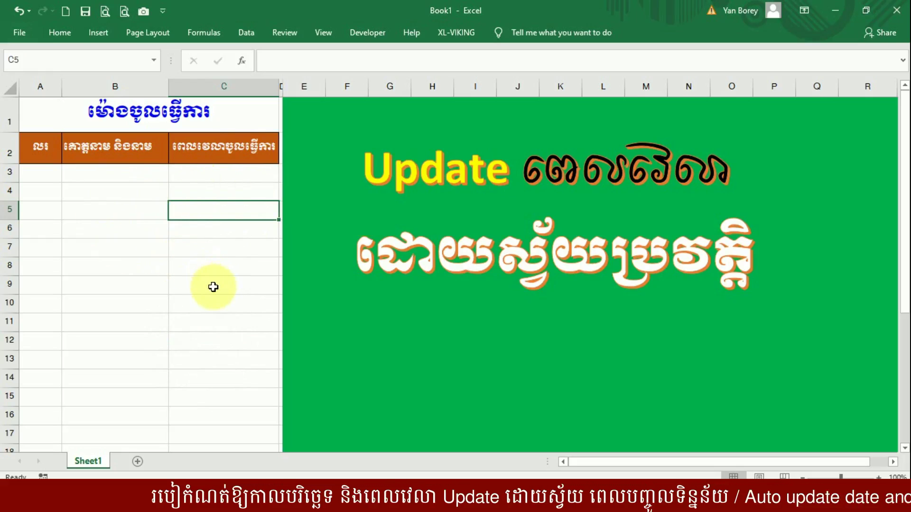
left_click(88, 170)
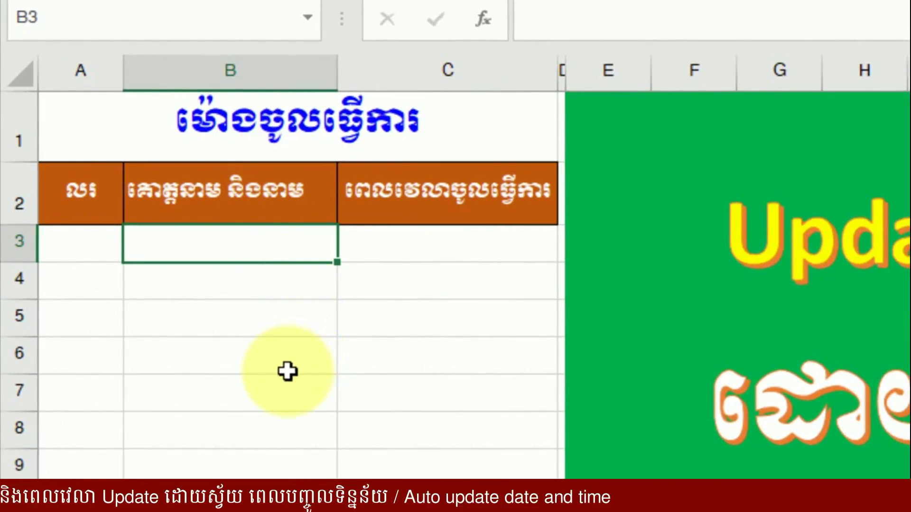
left_click(414, 311)
left_click(213, 246)
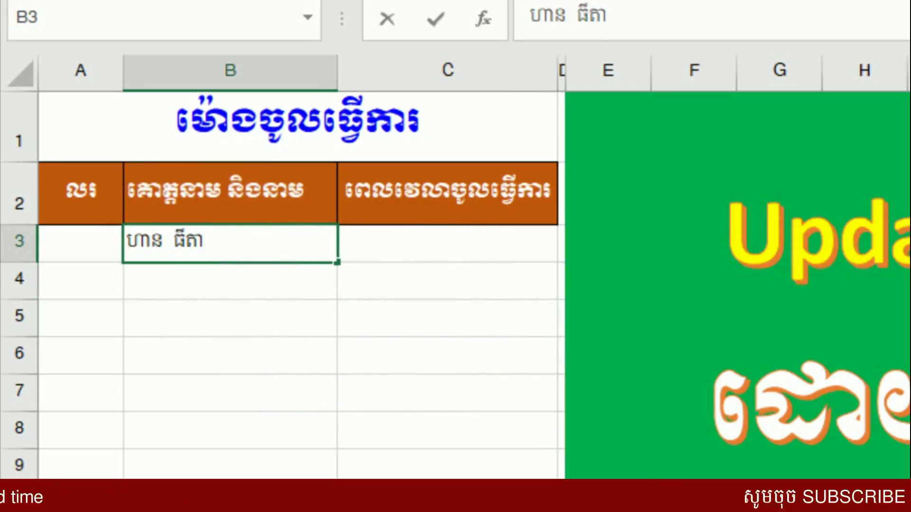
key("Return")
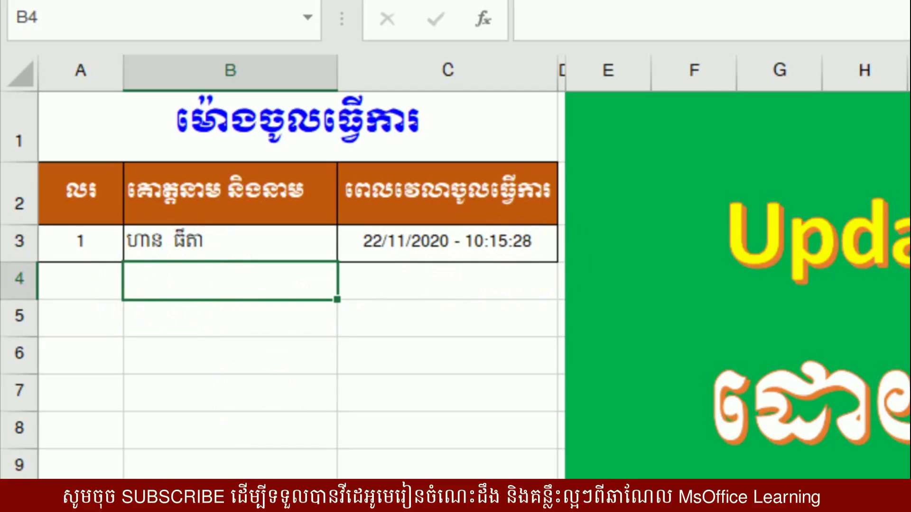
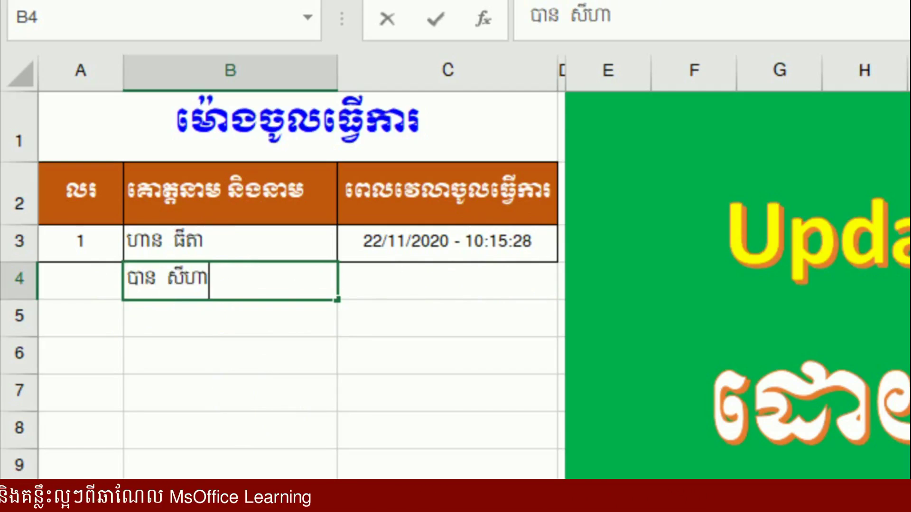
Enter names in B4 and B5, so they get numbers 2 and 3 with check-in timestamps.
key("Return")
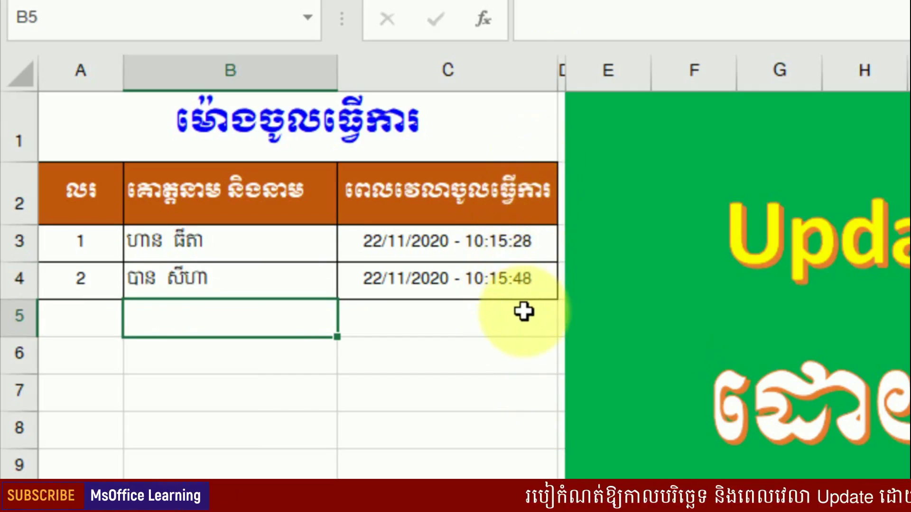
left_click(186, 314)
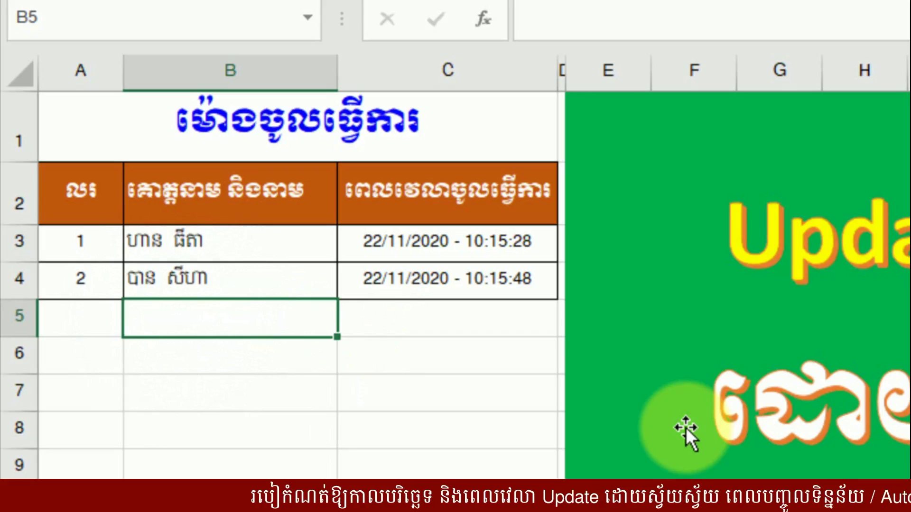
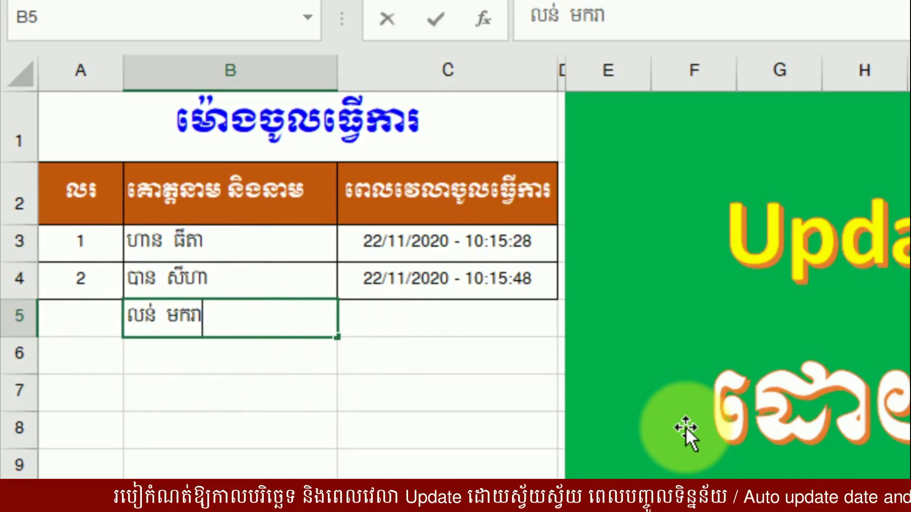
key("Return")
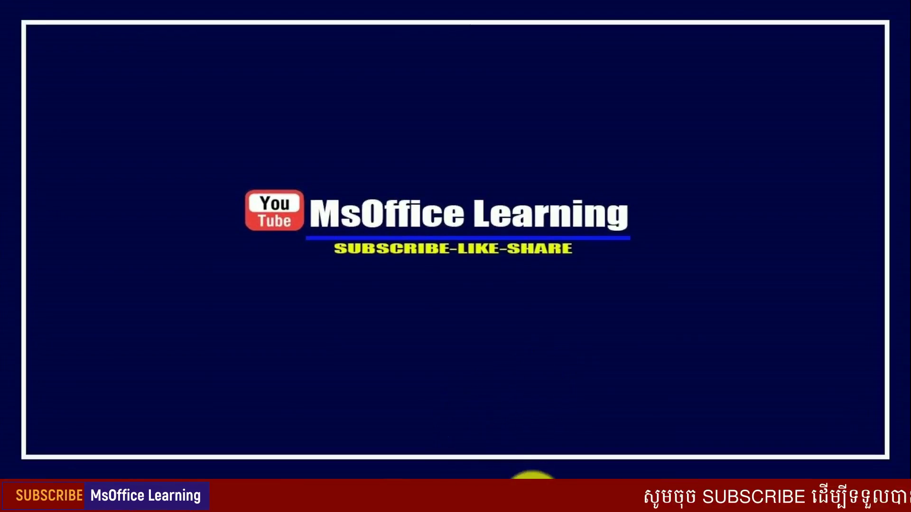
Launch Excel with a new blank workbook.
left_click(522, 479)
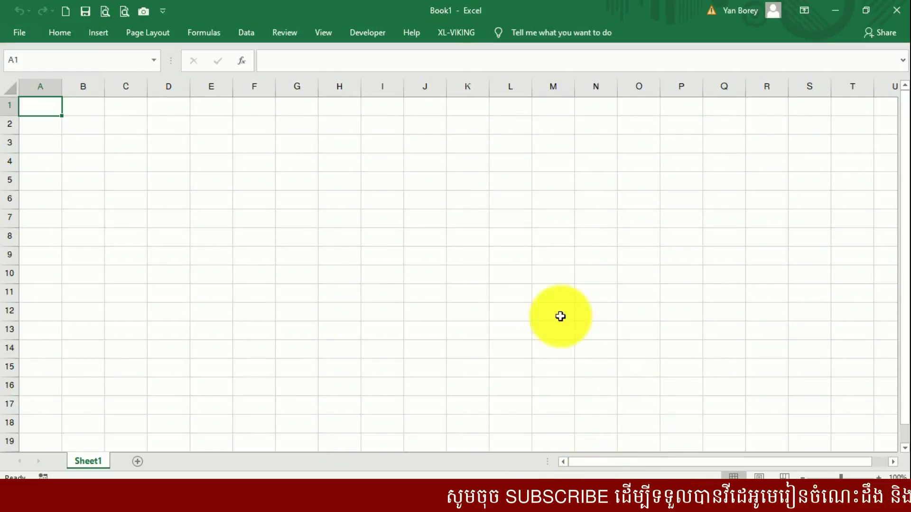
left_click(290, 252)
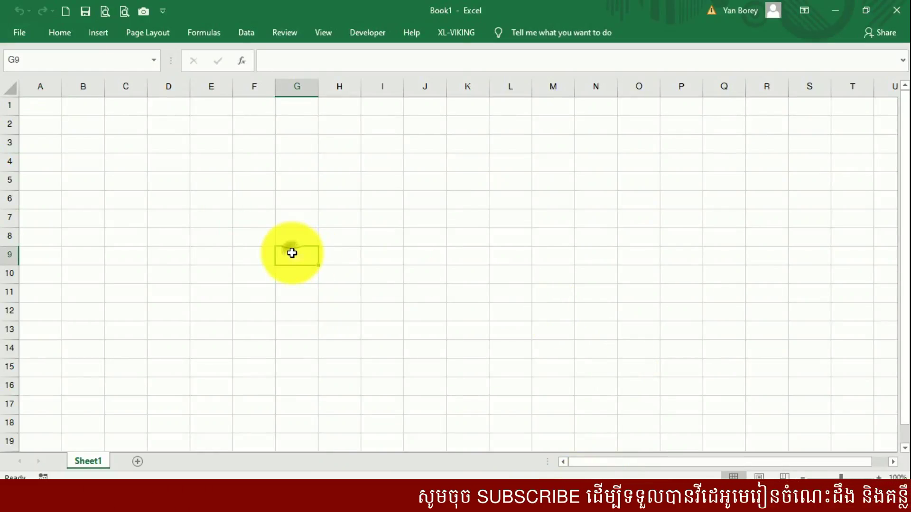
left_click(125, 217)
left_click_drag(49, 107, 197, 110)
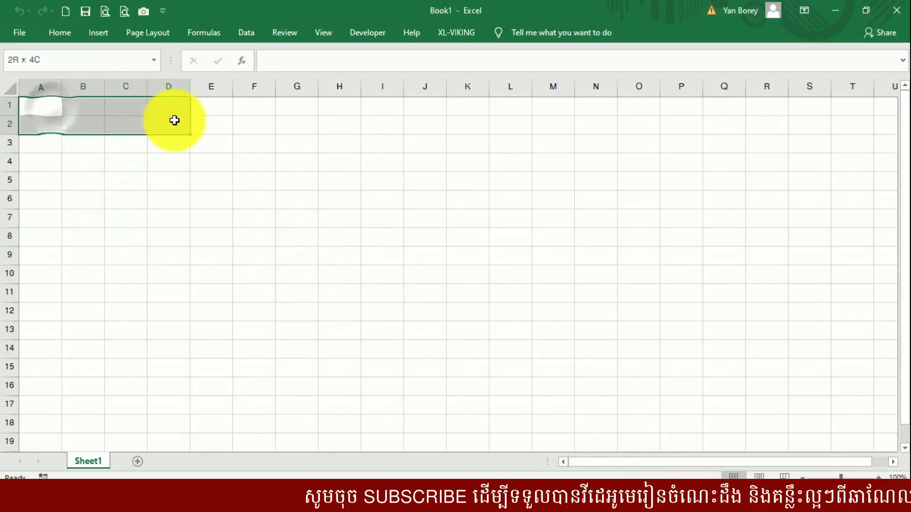
Type the number, full name and check-in time headings across A2, B2 and C2.
left_click(40, 124)
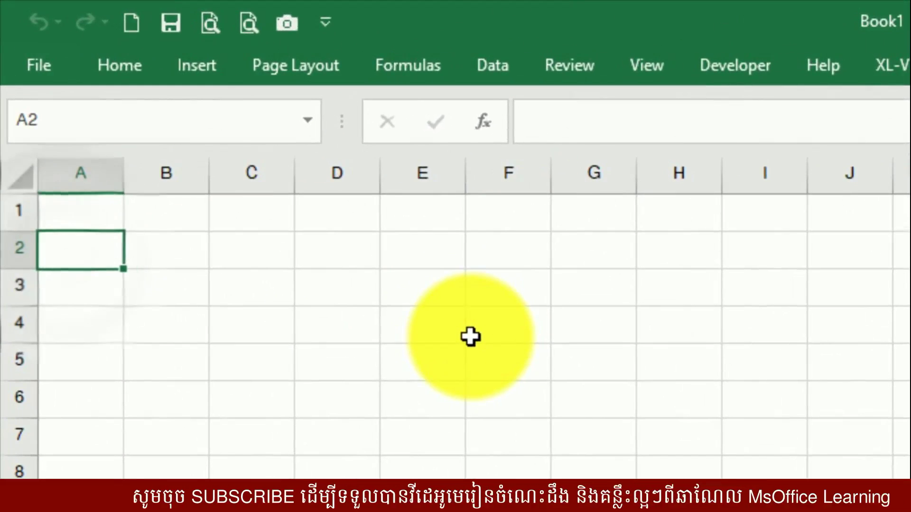
type("ឈ្មោះ")
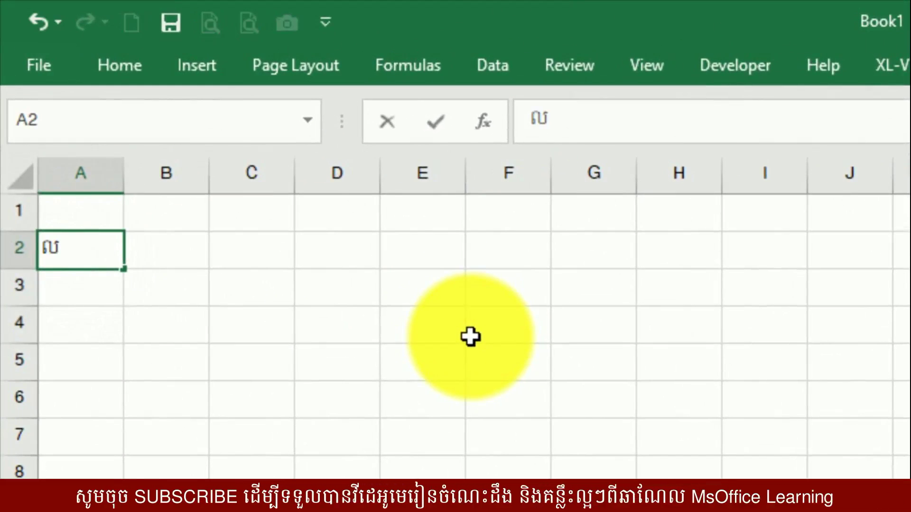
key("Tab")
type("គោ")
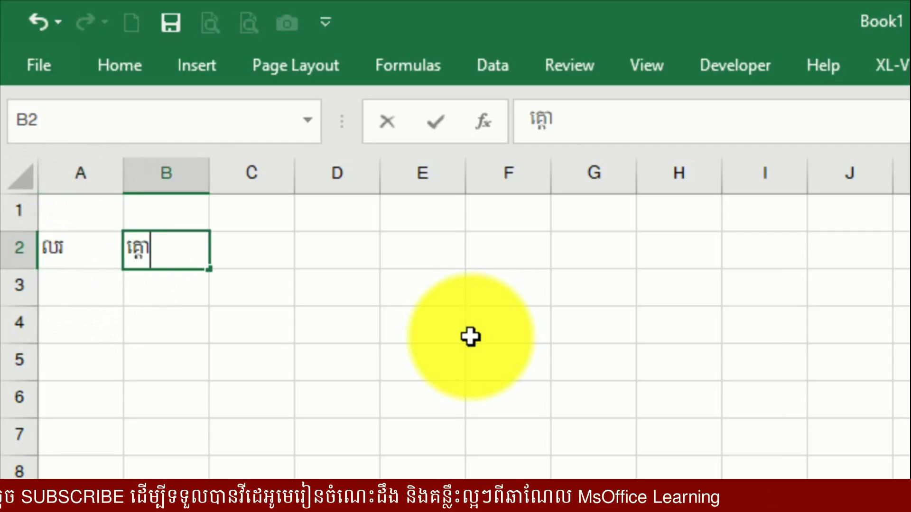
key("BackSpace")
key("BackSpace")
type("គត")
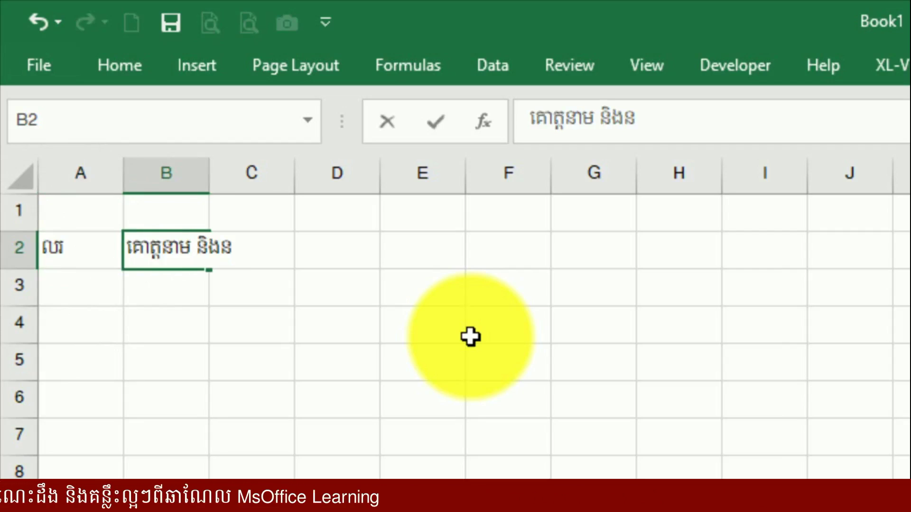
key("Tab")
type("ពេលវេលាចូលធ្វើការ")
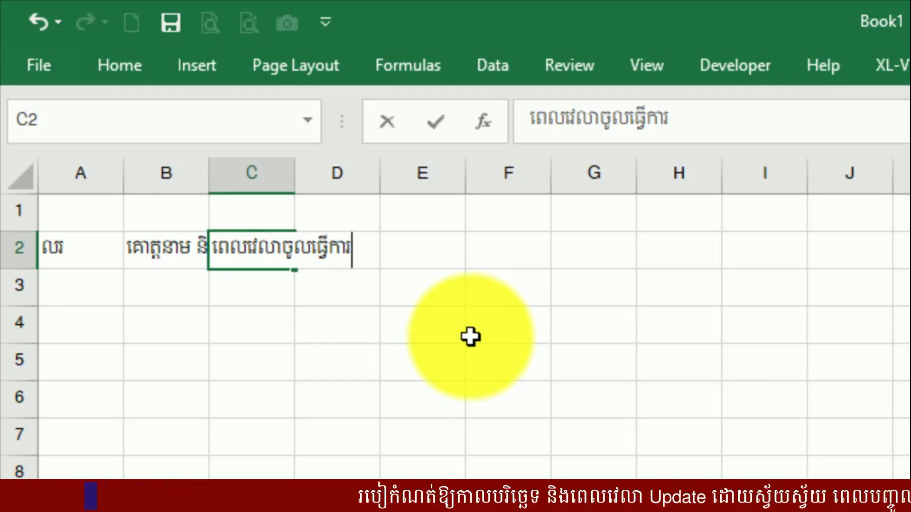
key("Return")
Widen columns B and C, merge A1:C1 and enter the title ម៉ោងចូលធ្វើការ.
left_click_drag(210, 191, 257, 190)
left_click_drag(335, 173, 406, 173)
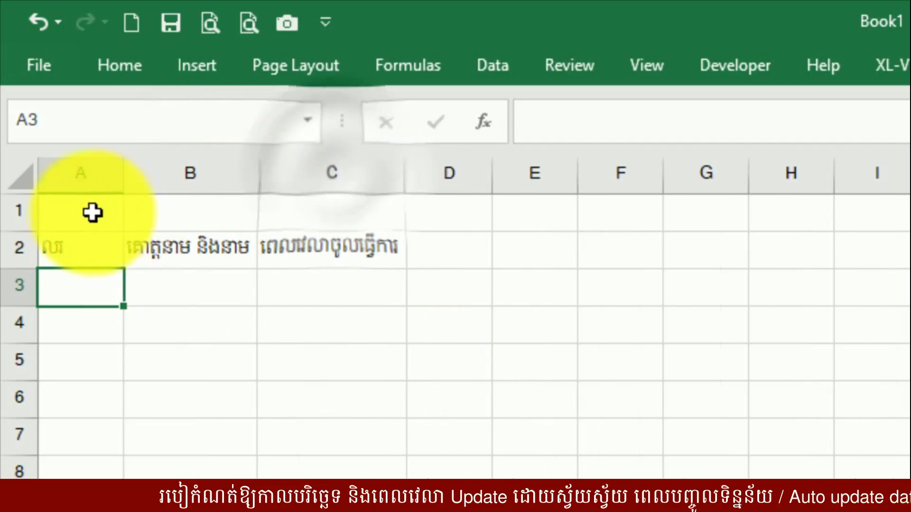
left_click_drag(91, 212, 381, 207)
right_click(381, 207)
left_click(736, 138)
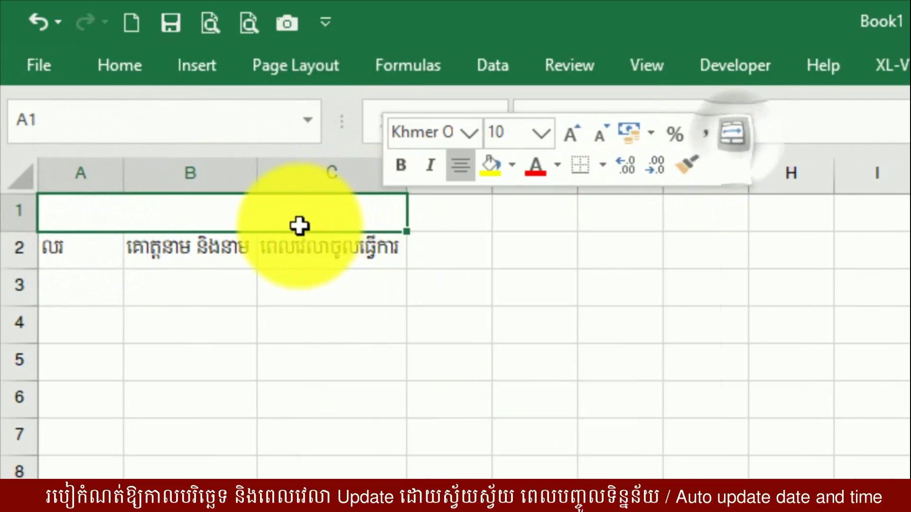
type("ម៉ោងចូលធ្វើការ")
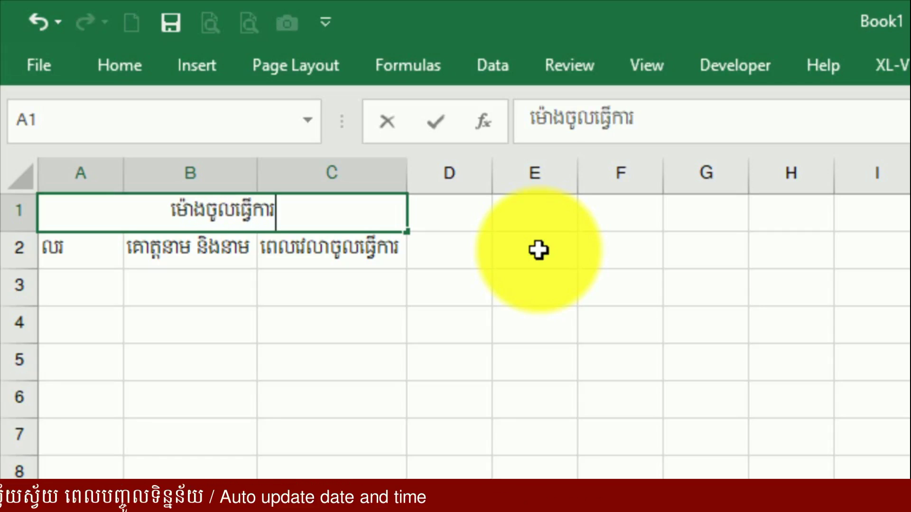
left_click(531, 394)
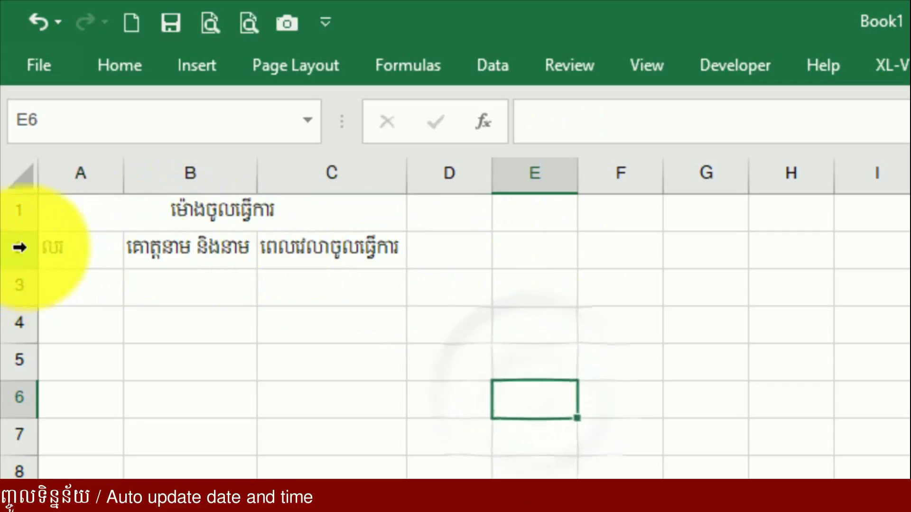
Apply a Khmer OS font to rows 1–2 and make row 2 taller.
left_click_drag(22, 216, 130, 244)
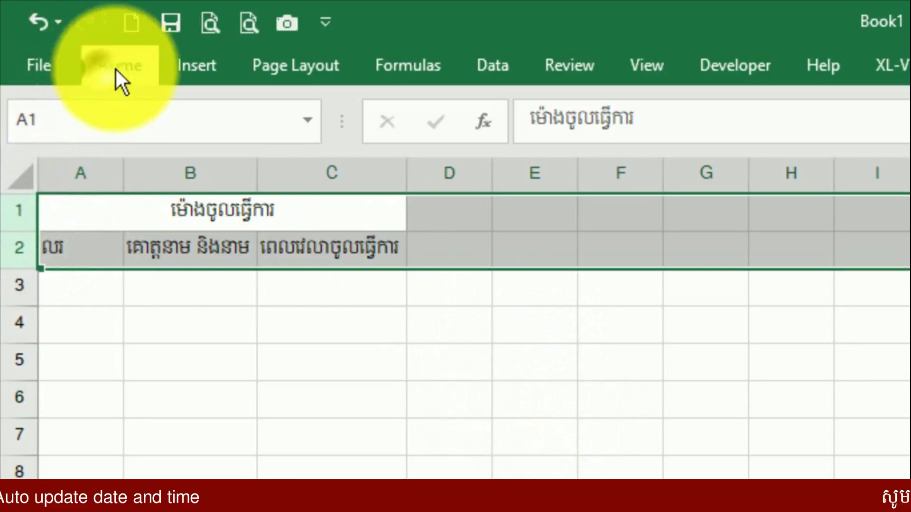
left_click(119, 71)
left_click(355, 116)
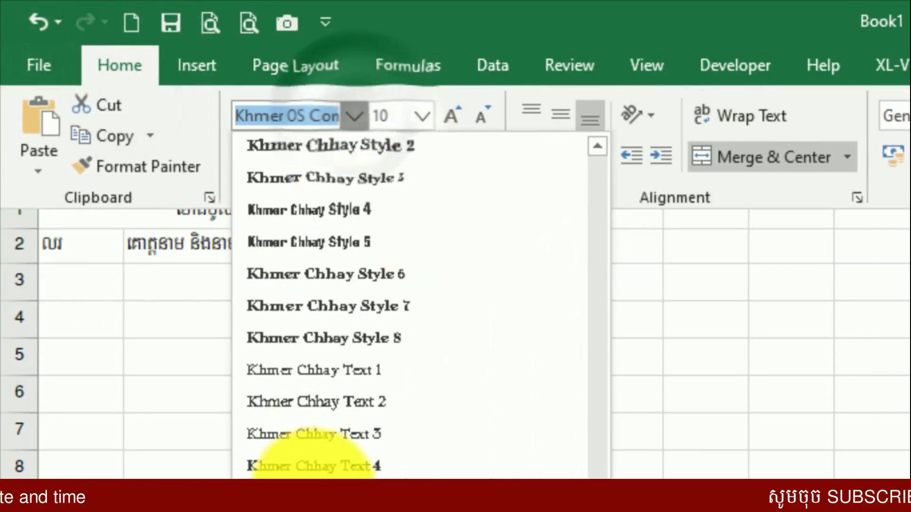
scroll(389, 430, "down", 5)
scroll(389, 430, "up", 10)
scroll(409, 413, "down", 3)
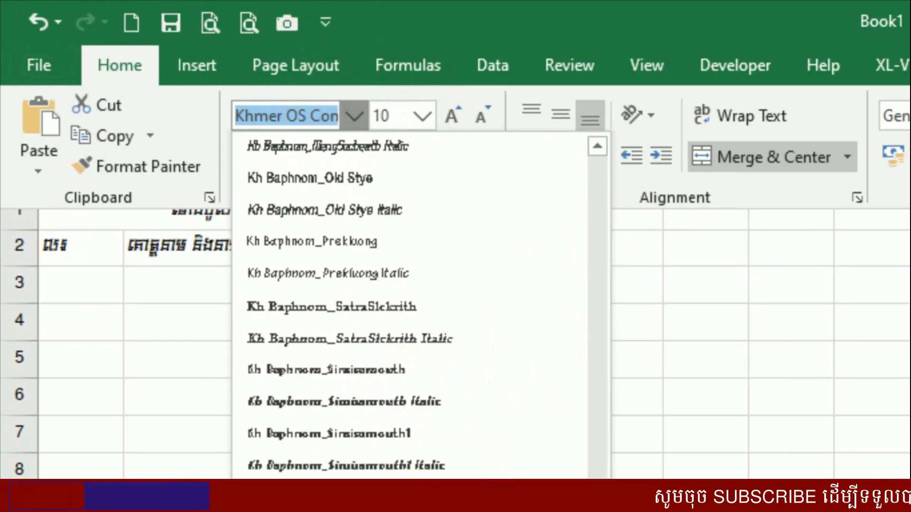
scroll(408, 413, "down", 1)
scroll(408, 413, "down", 5)
scroll(409, 412, "down", 10)
scroll(408, 413, "up", 5)
scroll(409, 306, "up", 1)
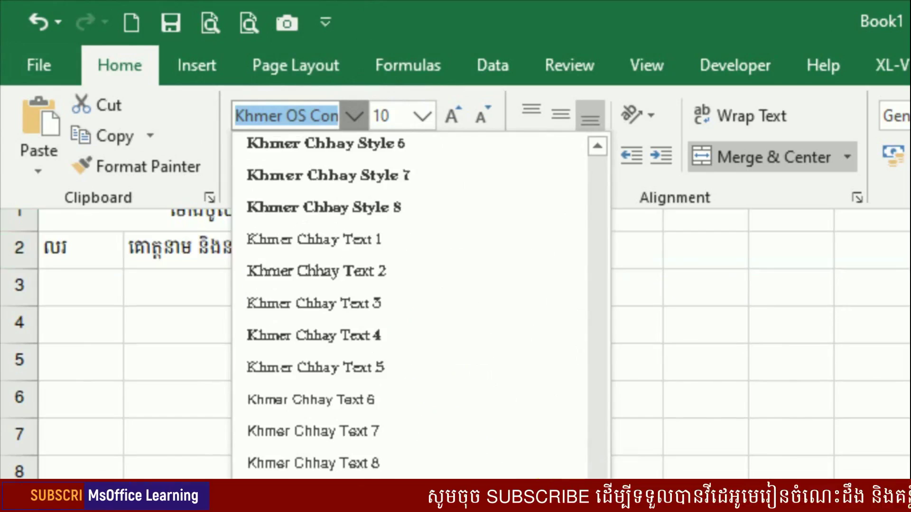
scroll(409, 306, "down", 1)
scroll(409, 306, "down", 2)
scroll(410, 306, "down", 1)
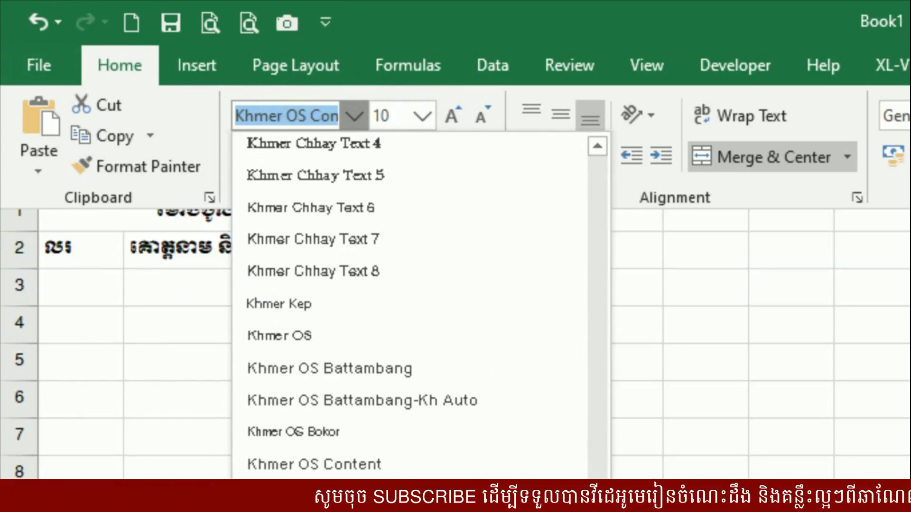
scroll(409, 306, "down", 2)
left_click(275, 376)
left_click(266, 328)
left_click_drag(32, 266, 30, 292)
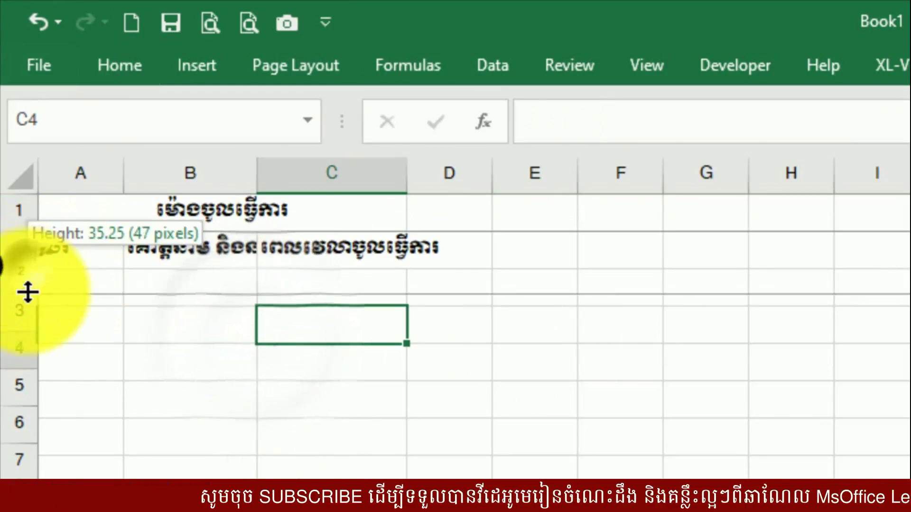
Widen columns B and C and give headers A2:C2 a dark orange fill with white text.
left_click_drag(256, 173, 312, 186)
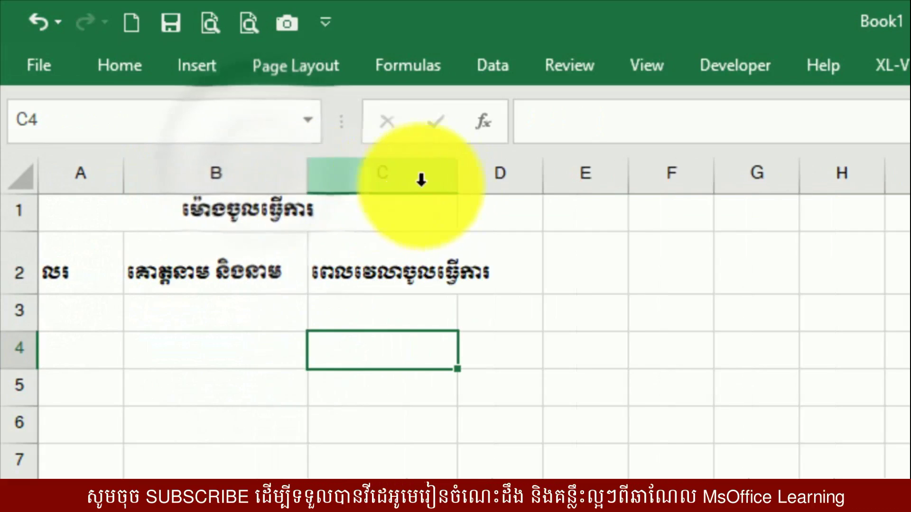
left_click_drag(447, 179, 521, 183)
left_click(489, 283)
left_click_drag(489, 283, 81, 266)
right_click(81, 266)
left_click(210, 223)
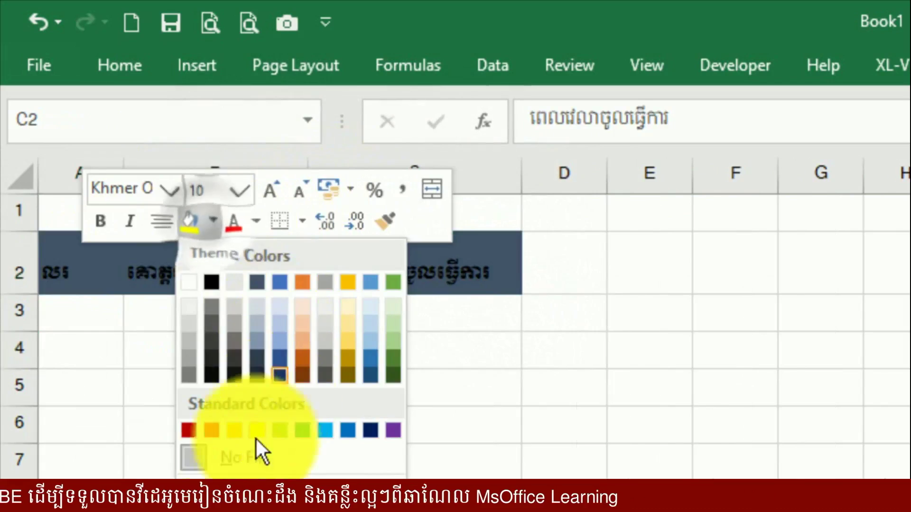
left_click(302, 359)
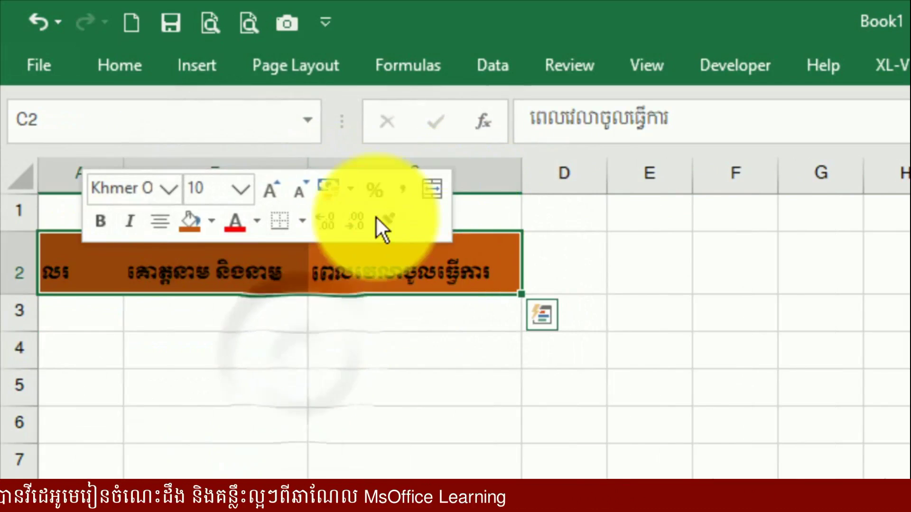
left_click(256, 221)
left_click(234, 314)
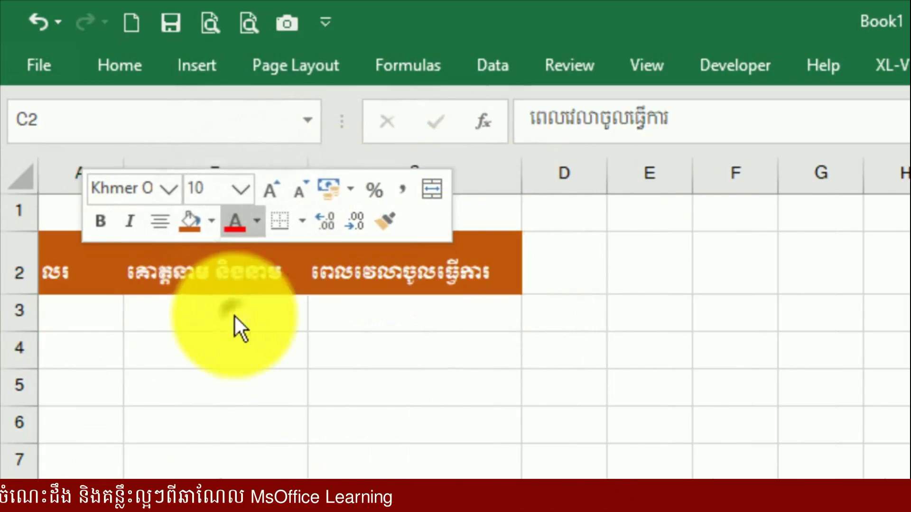
left_click(159, 340)
Add All Borders to A2:C2 and centre the header text vertically and horizontally.
left_click_drag(98, 269, 479, 264)
right_click(479, 264)
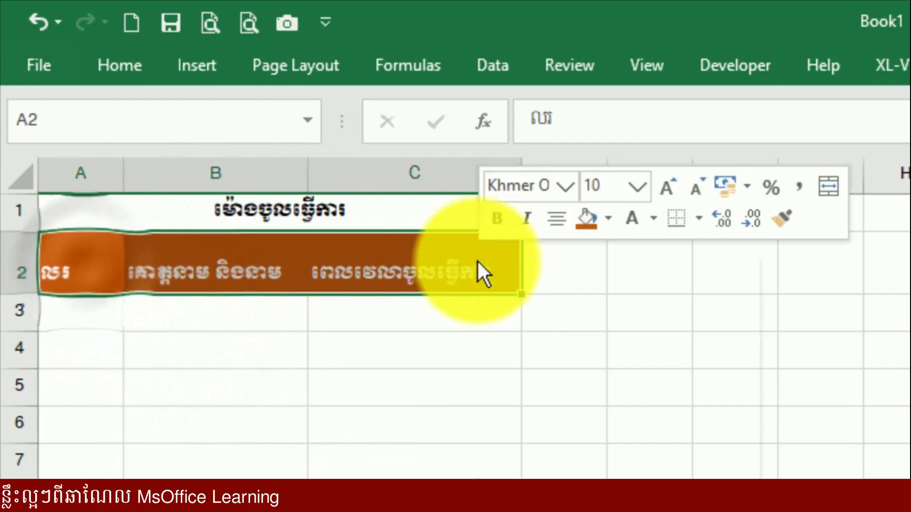
left_click(696, 230)
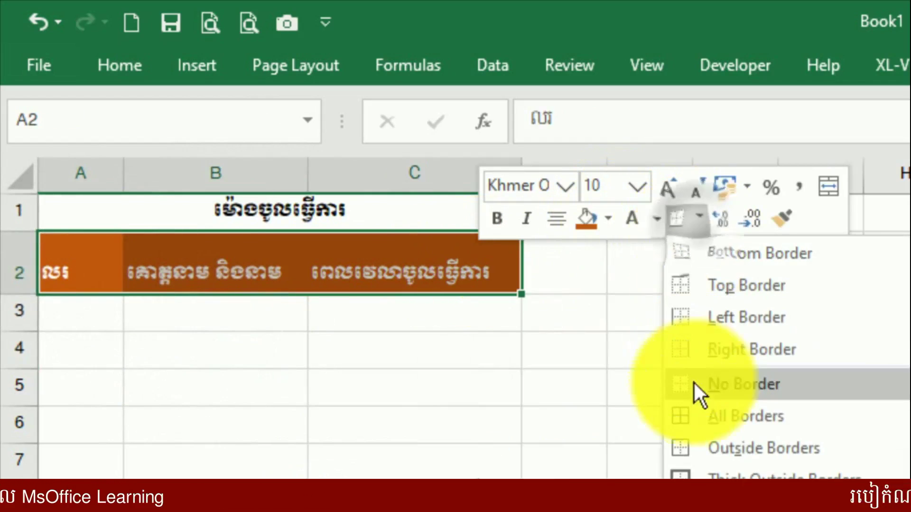
left_click(701, 417)
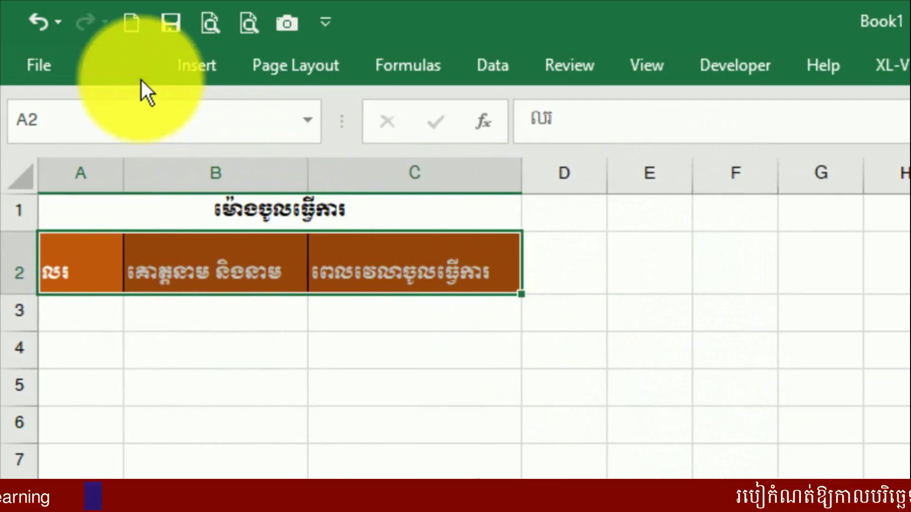
left_click(120, 65)
left_click(550, 119)
left_click(559, 157)
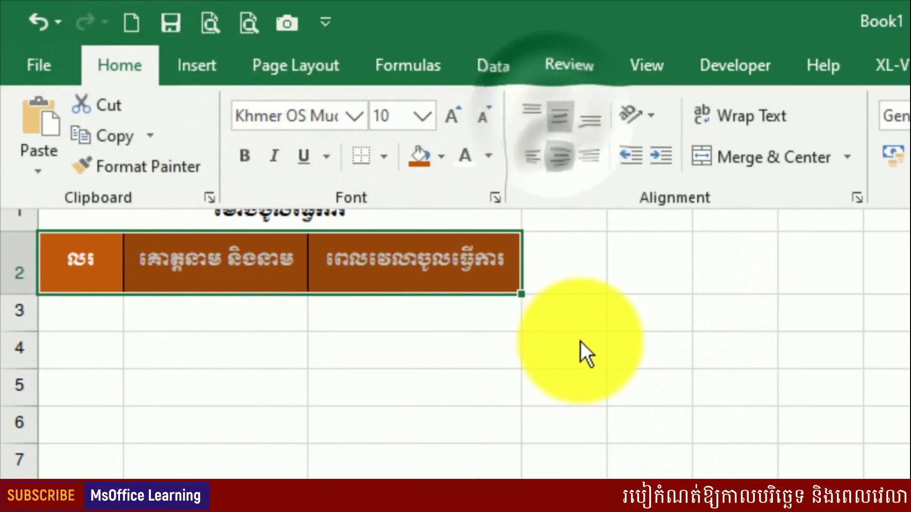
left_click(581, 341)
Make row 1 taller and set the title to size 16 in red.
mouse_move(10, 237)
left_mouse_down()
mouse_move(19, 276)
mouse_move(18, 268)
left_mouse_up()
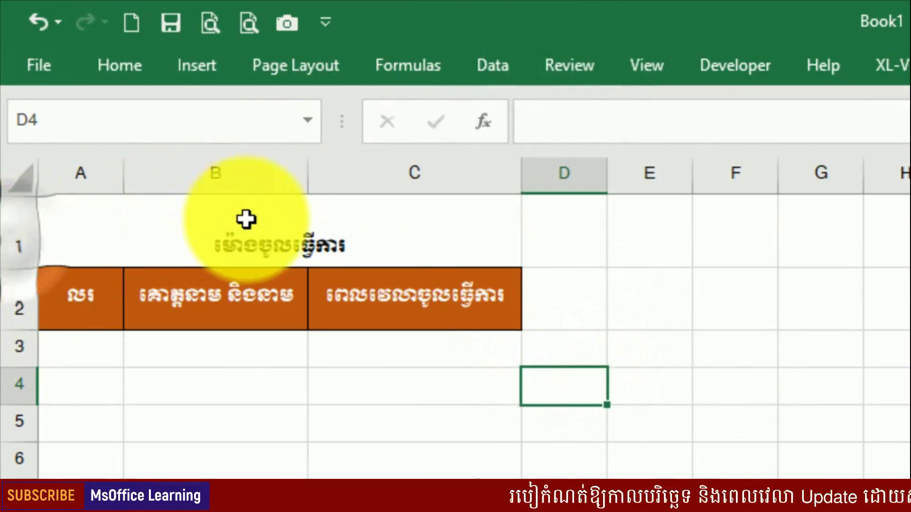
left_click(249, 220)
right_click(250, 220)
left_click(127, 66)
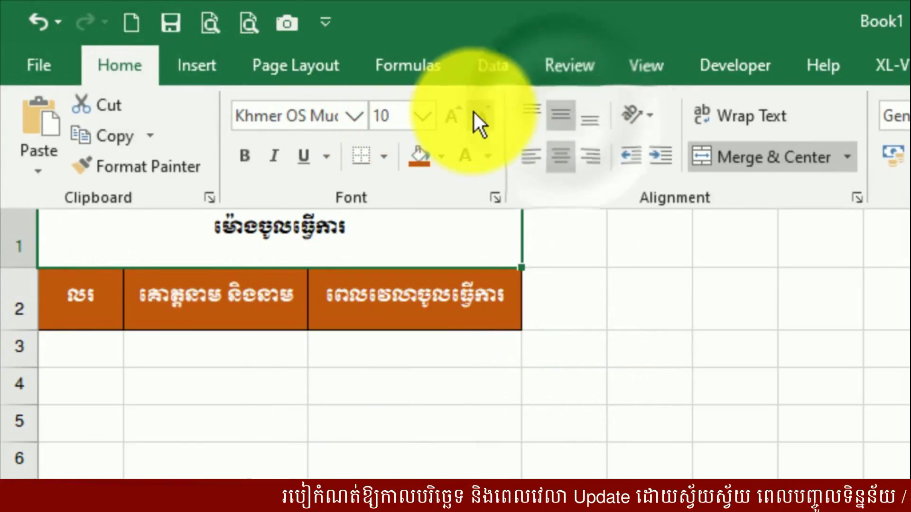
left_click(456, 110)
left_click(457, 110)
left_click(457, 110)
left_click(457, 110)
left_click(487, 156)
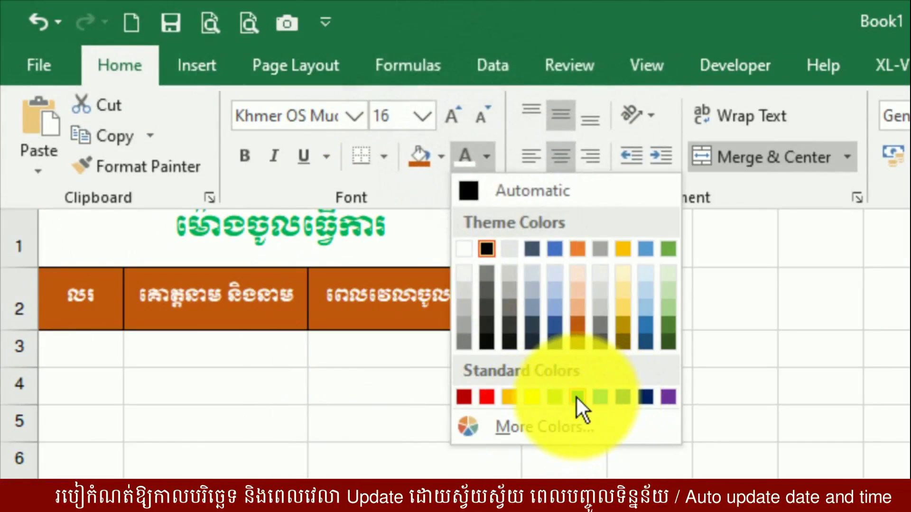
left_click(648, 346)
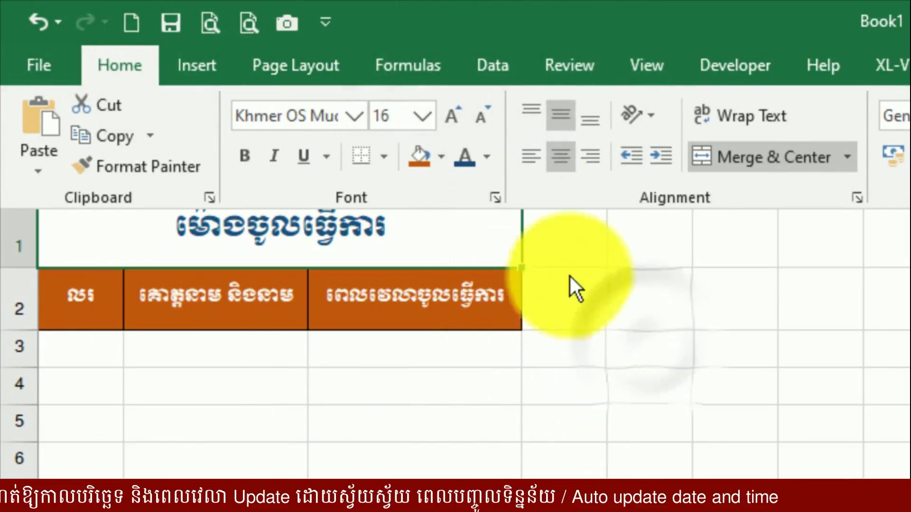
left_click(486, 157)
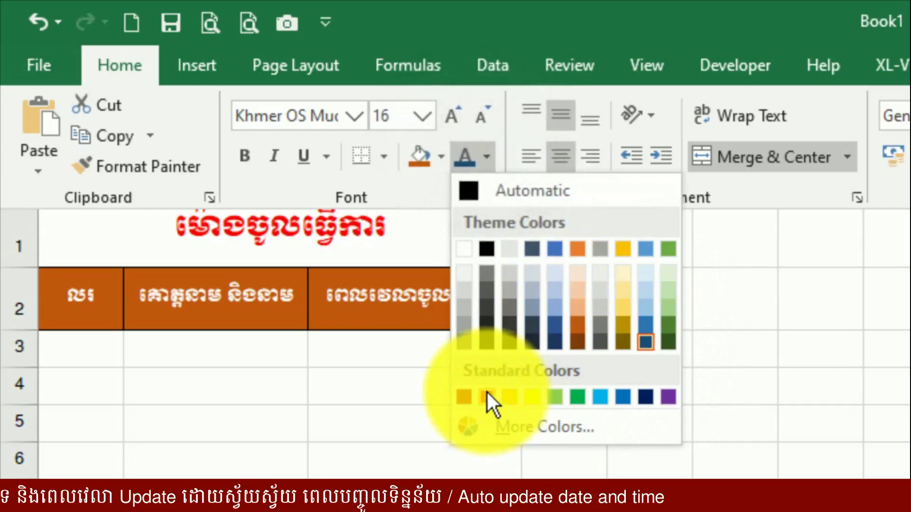
left_click(489, 396)
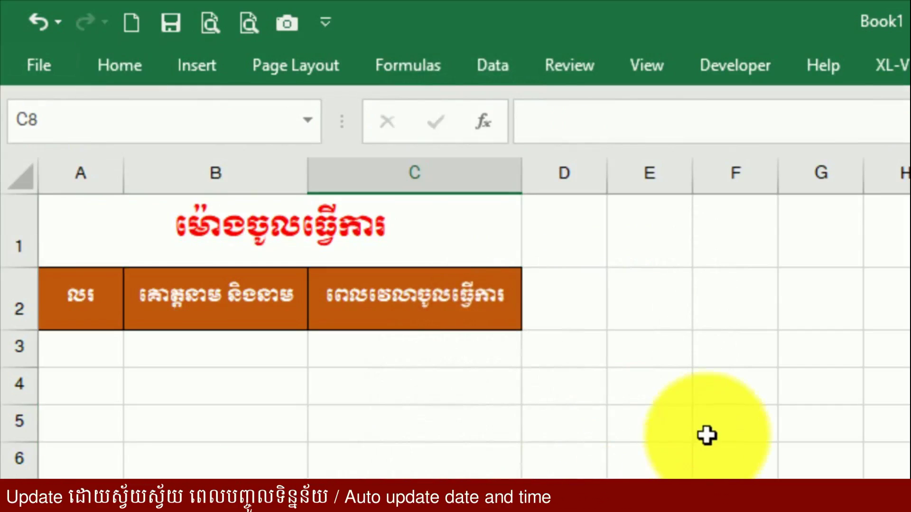
left_click(712, 422)
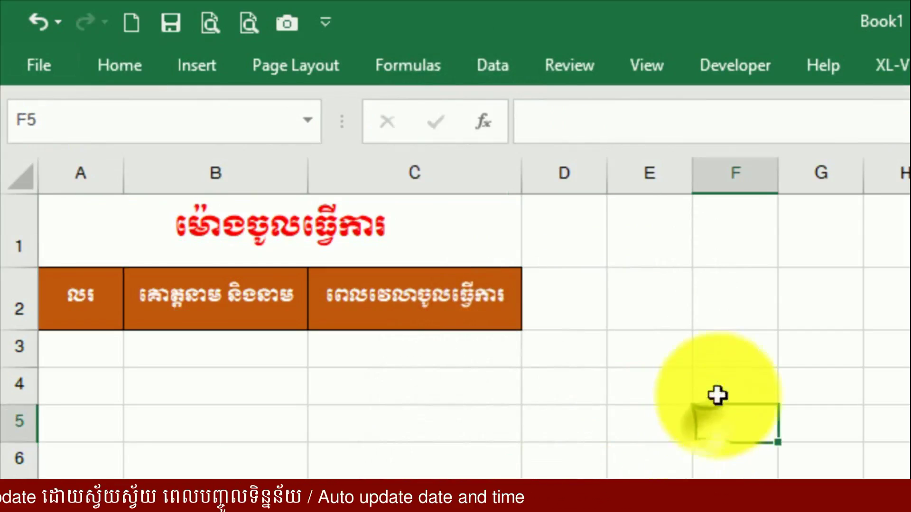
Select the data rows A3 to C5 below the headers.
left_click(378, 428)
left_click(332, 351)
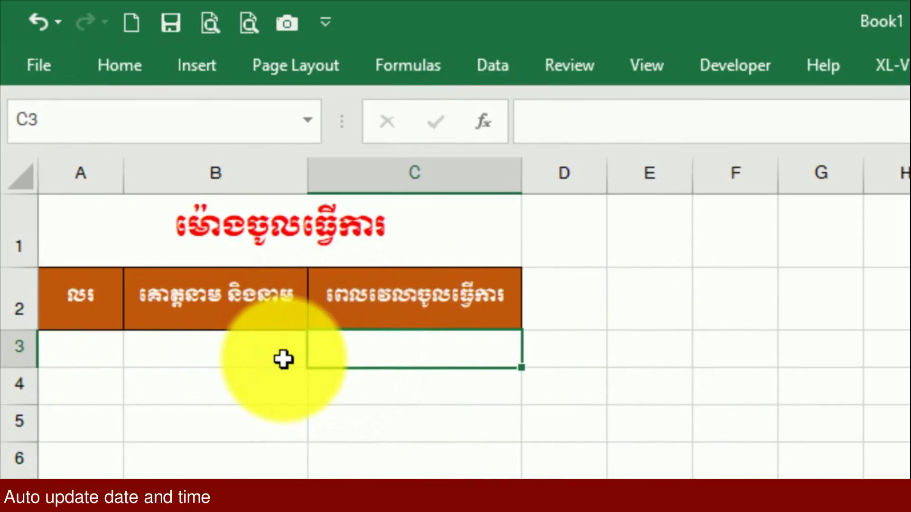
left_click(221, 385)
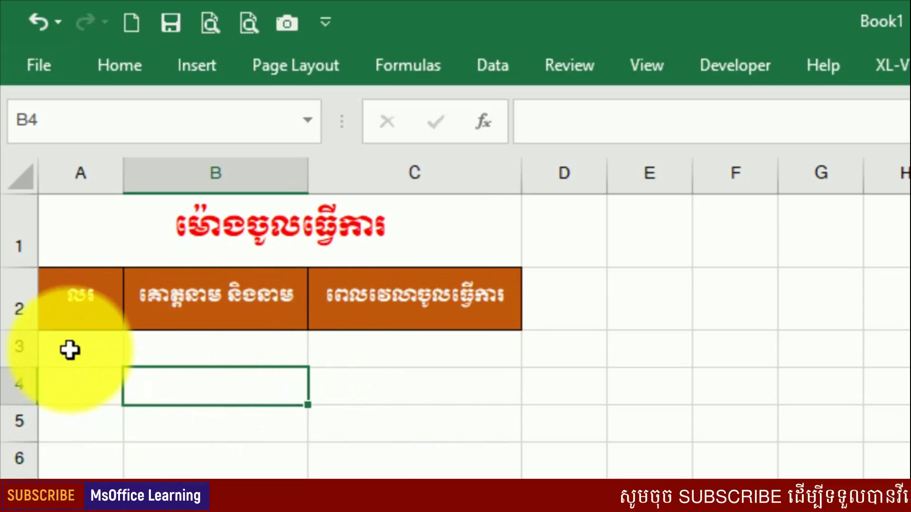
left_click_drag(70, 350, 360, 417)
left_click(460, 474)
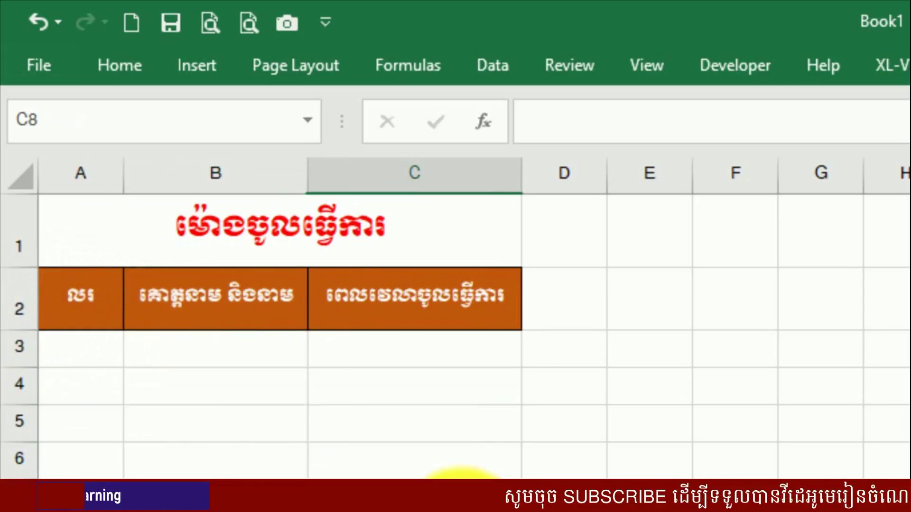
left_click(234, 349)
type("ថថថ")
key("Return")
left_click(280, 498)
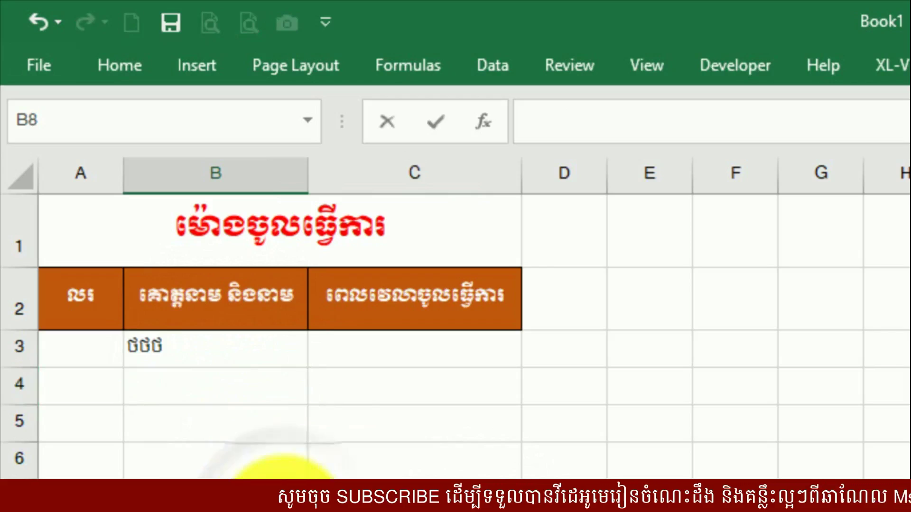
left_click(183, 352)
key("Delete")
left_click(233, 472)
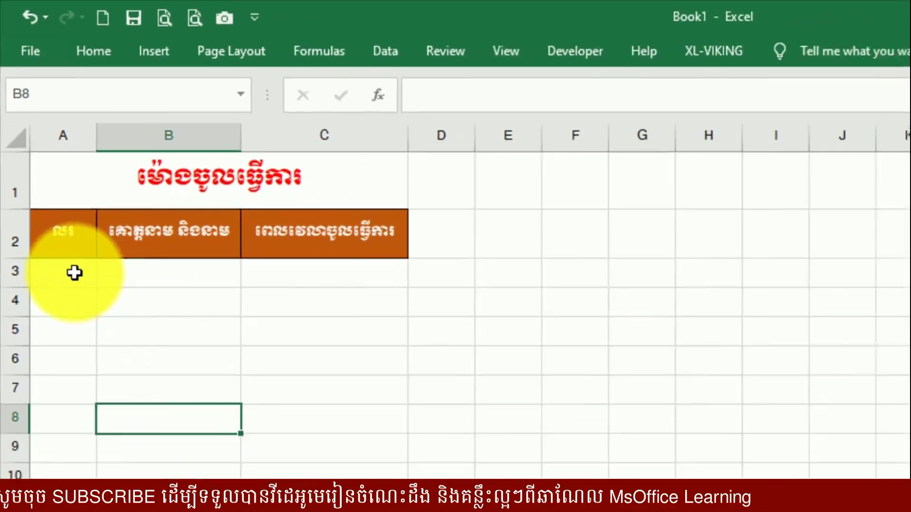
mouse_move(40, 173)
left_mouse_down()
mouse_move(231, 354)
mouse_move(240, 444)
mouse_move(233, 364)
left_mouse_up()
scroll(142, 320, "up", 3)
scroll(143, 319, "up", 2)
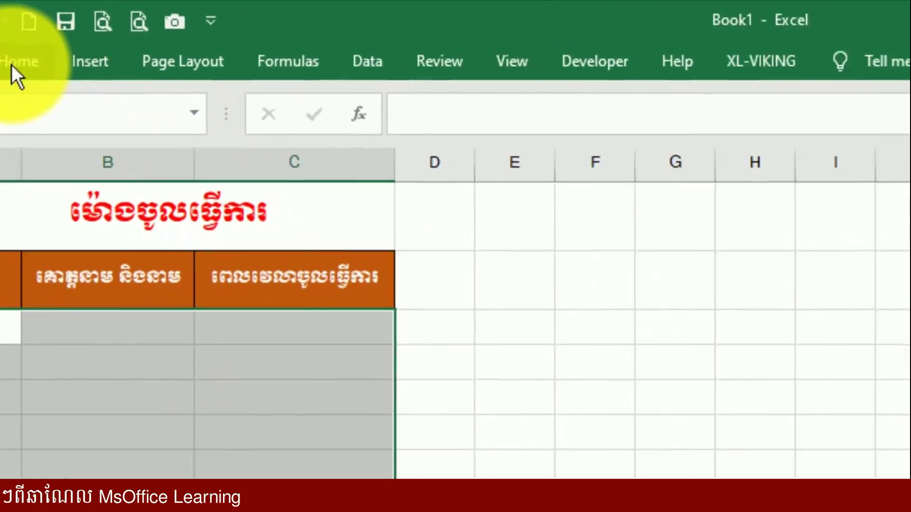
Start a new formula-based conditional formatting rule using =$B3<>"".
left_click(121, 67)
left_click(607, 133)
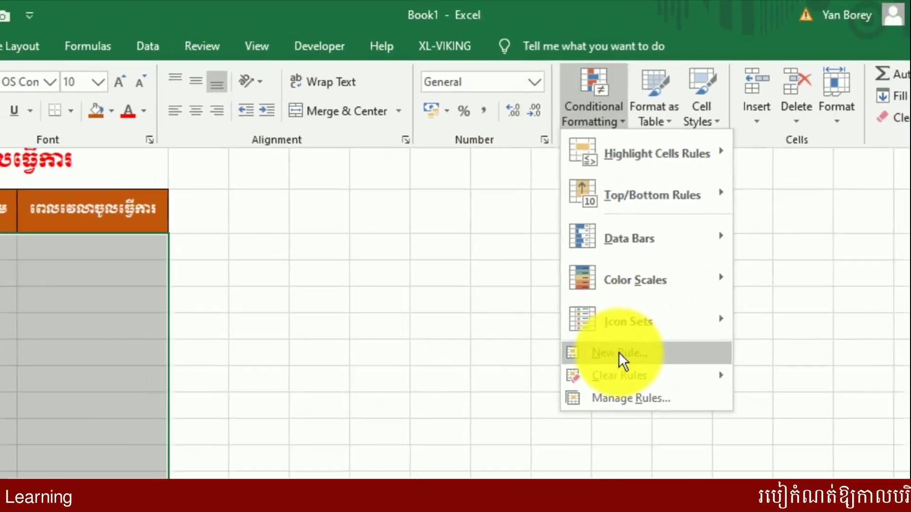
left_click(619, 352)
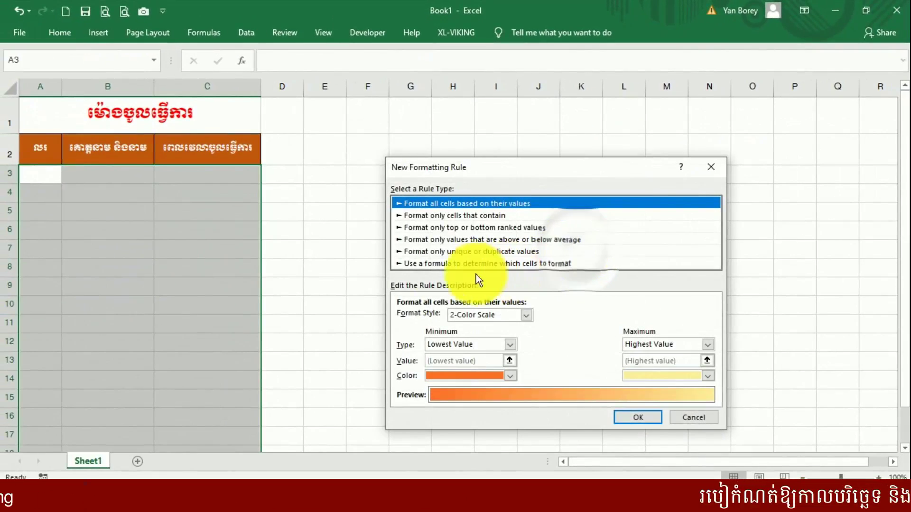
left_click(400, 264)
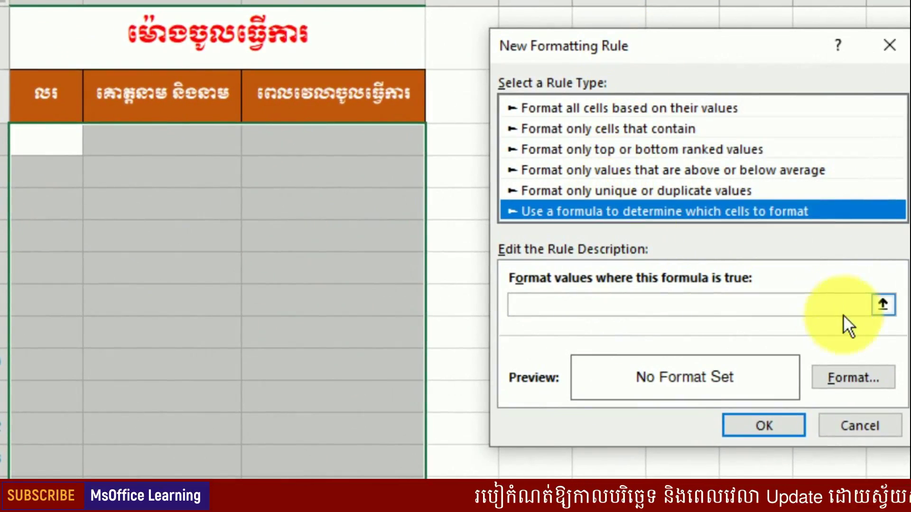
left_click(605, 304)
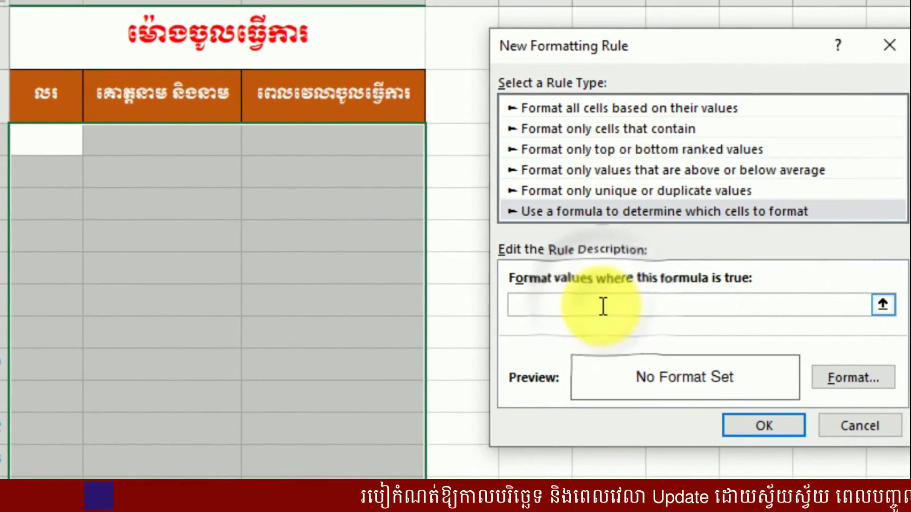
type("=")
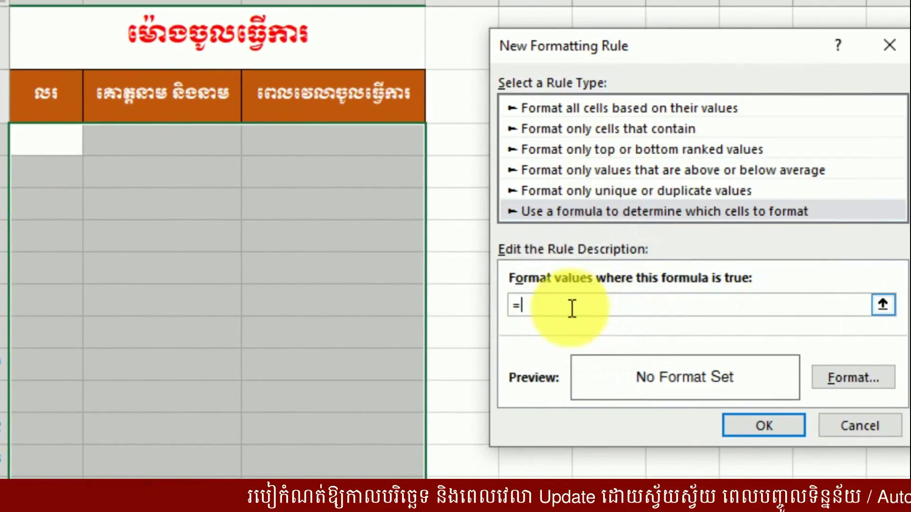
left_click(162, 144)
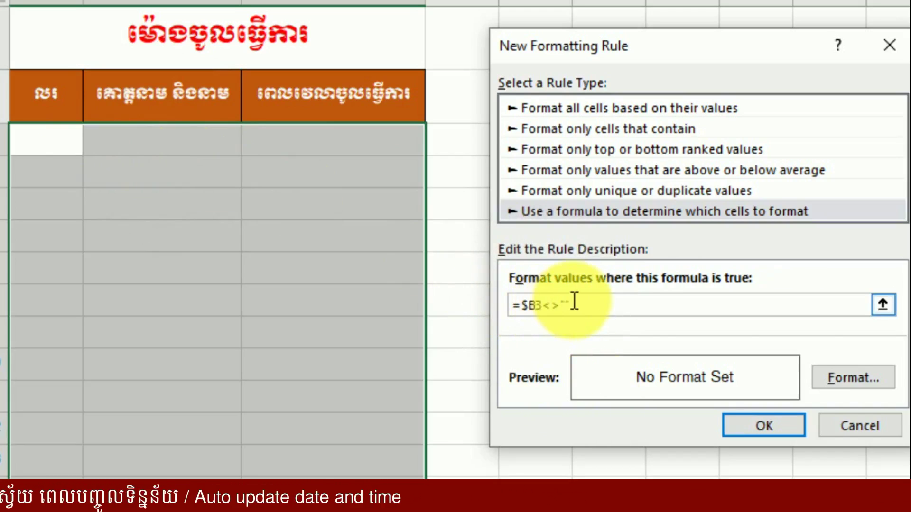
Give the rule an Outline border format and save it.
left_click(856, 373)
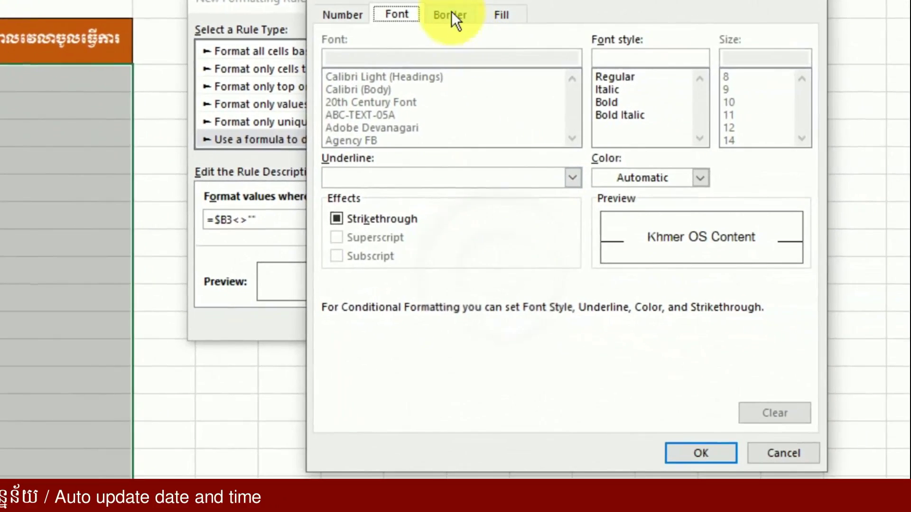
left_click(450, 13)
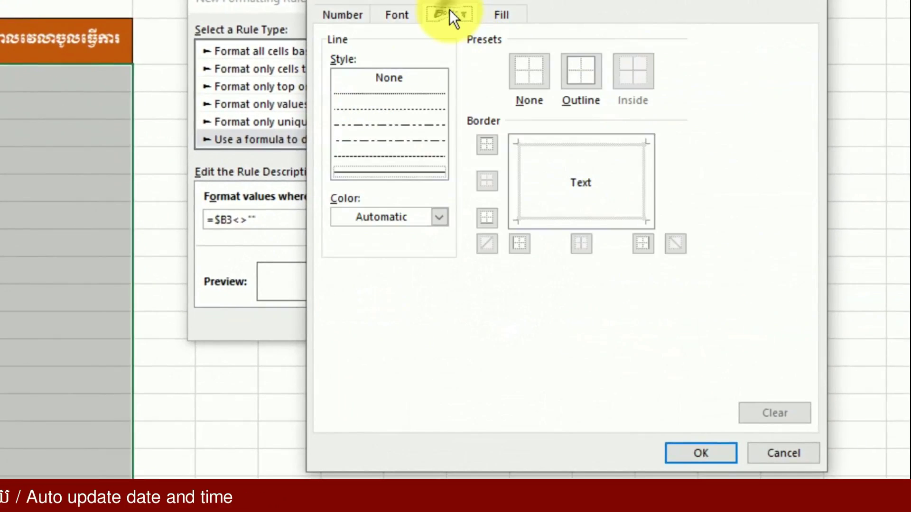
left_click(585, 78)
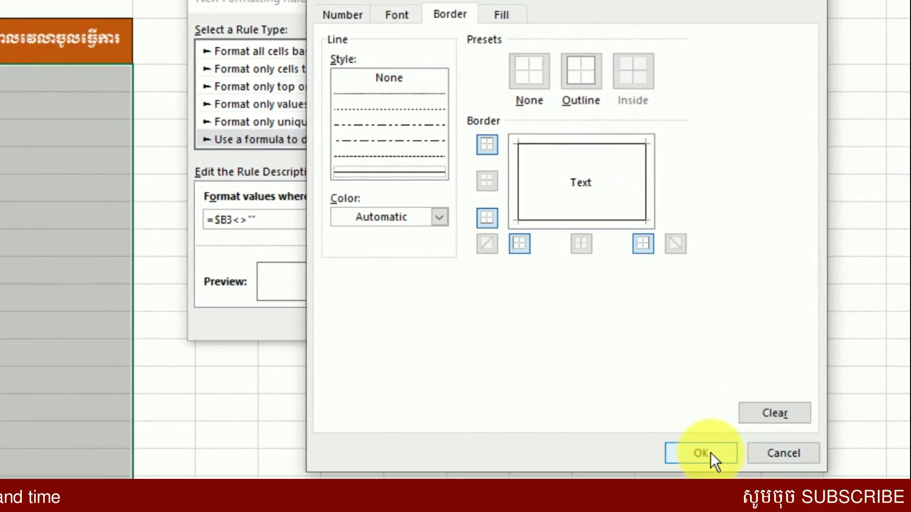
left_click(711, 452)
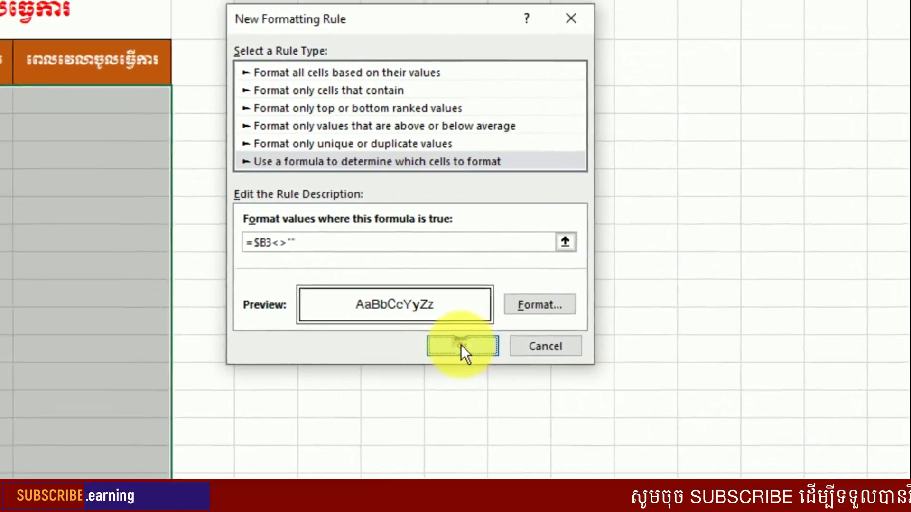
left_click(460, 344)
left_click(659, 476)
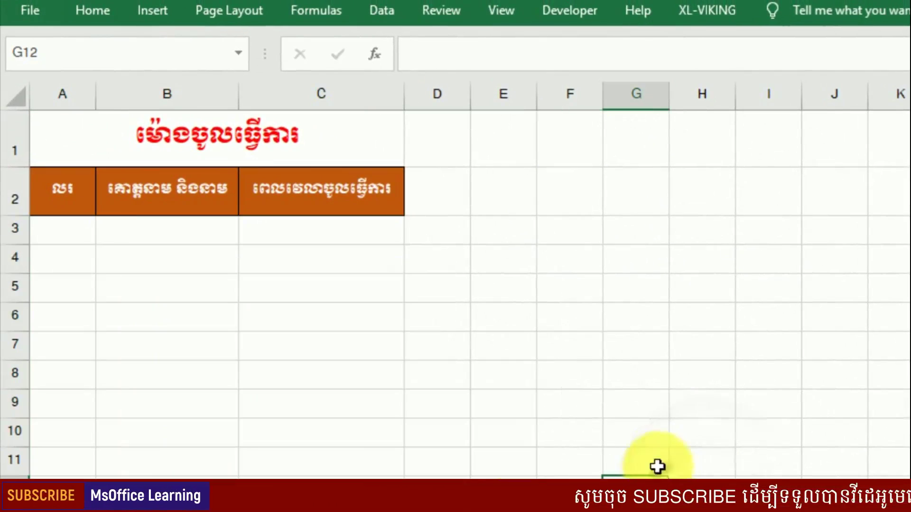
left_click(195, 234)
type("d")
left_click(243, 363)
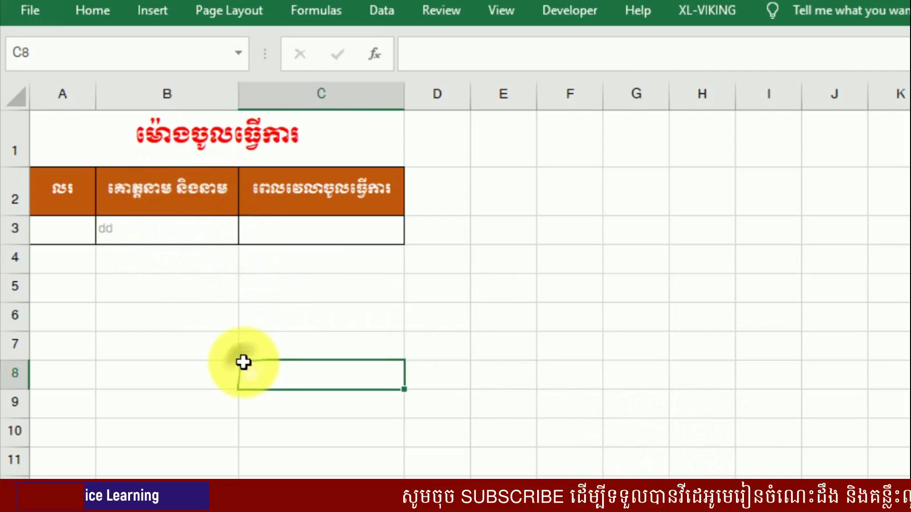
left_click(163, 261)
type("dd")
left_click(162, 320)
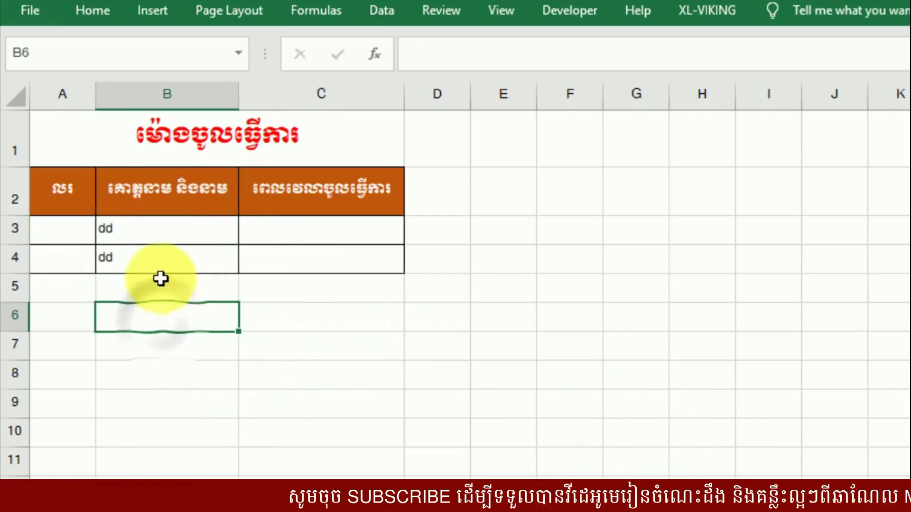
left_click(164, 285)
type("dd")
left_click(150, 339)
left_click_drag(143, 227, 145, 297)
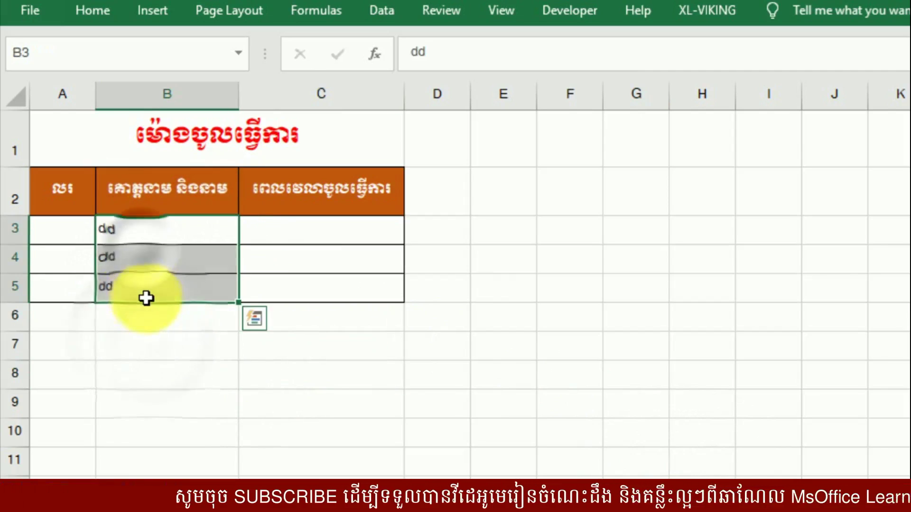
key("Delete")
left_click(61, 229)
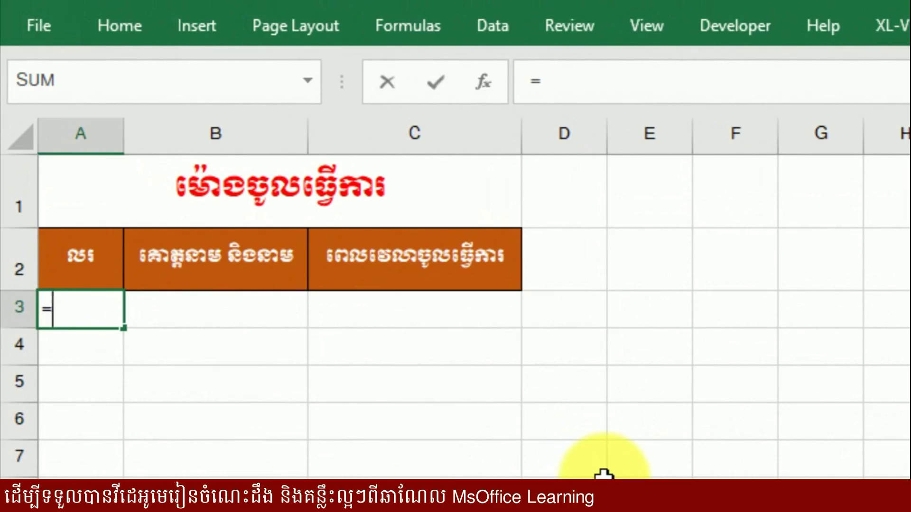
Enter =IF(B3="","",1) in A3 to number the first row.
type("if(")
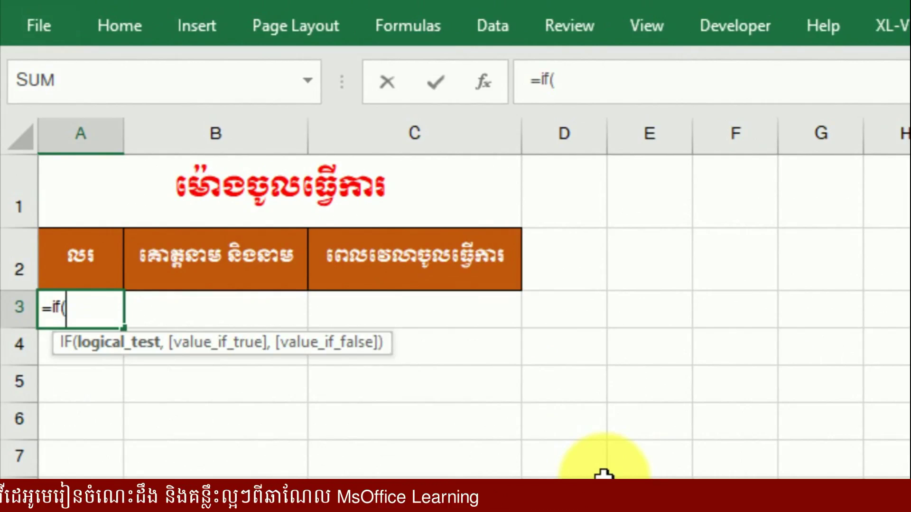
left_click(252, 311)
type("=\"\",\"\",1")
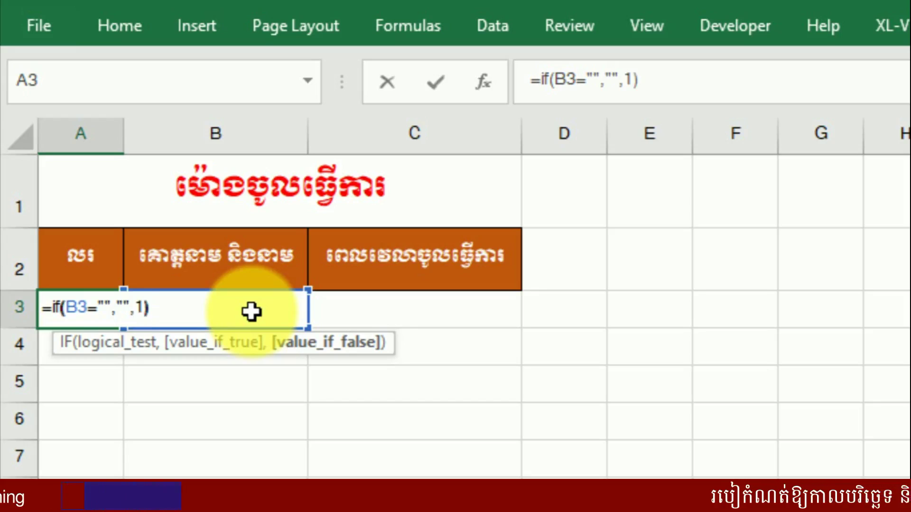
key("Return")
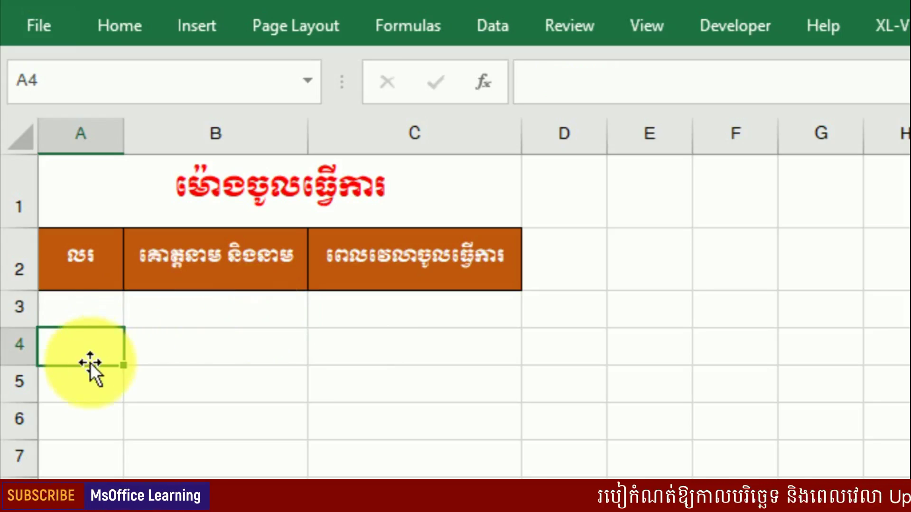
Enter =IF(B4="","",A3+1) in A4 so the numbering increments from A3.
type("=if(")
left_click(178, 347)
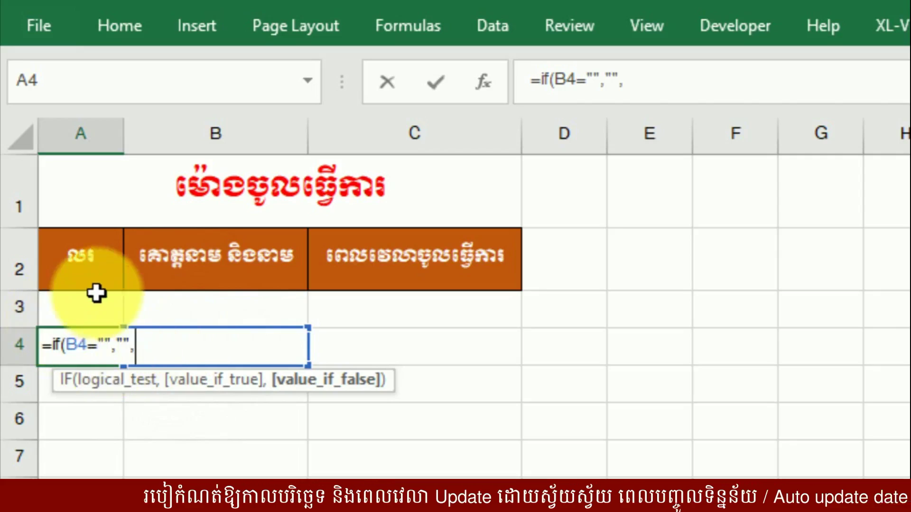
left_click(71, 297)
type("+")
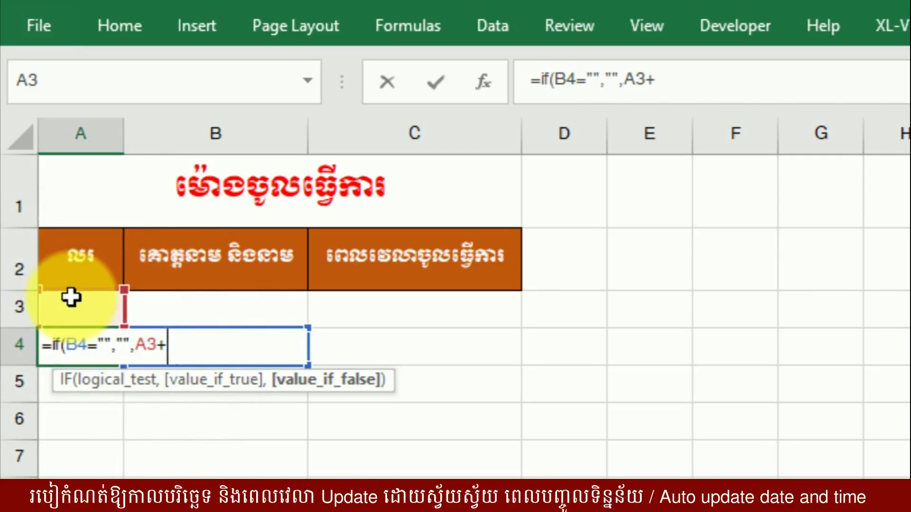
type("1)")
key("Return")
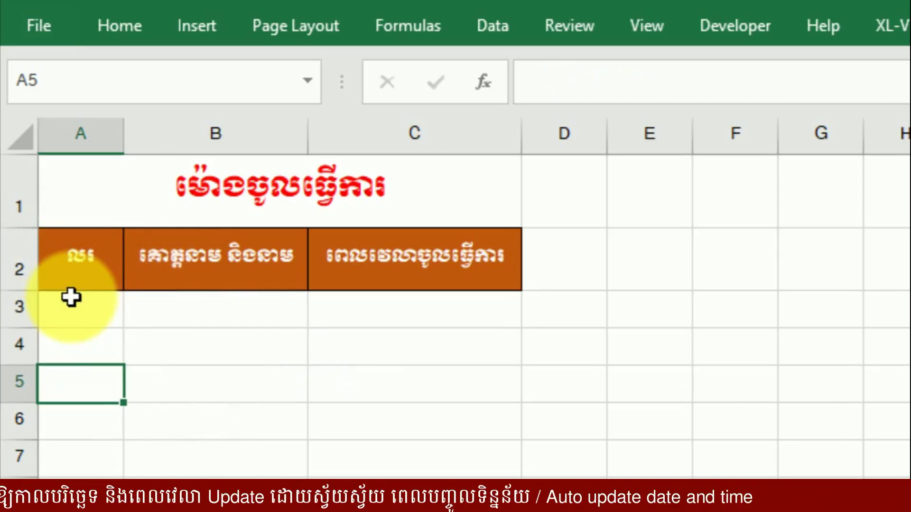
left_click(71, 346)
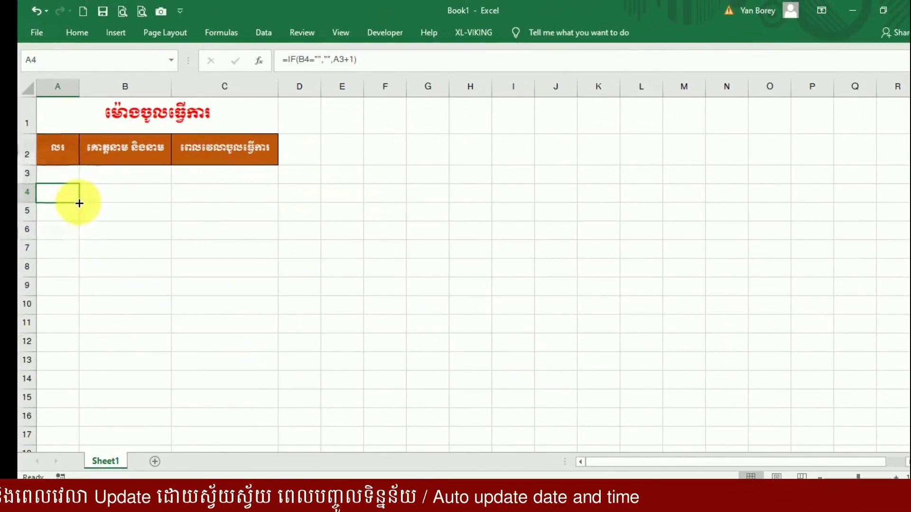
Fill the A4 numbering formula down column A to row 30.
mouse_move(77, 235)
left_mouse_down()
mouse_move(61, 475)
mouse_move(63, 397)
left_mouse_up()
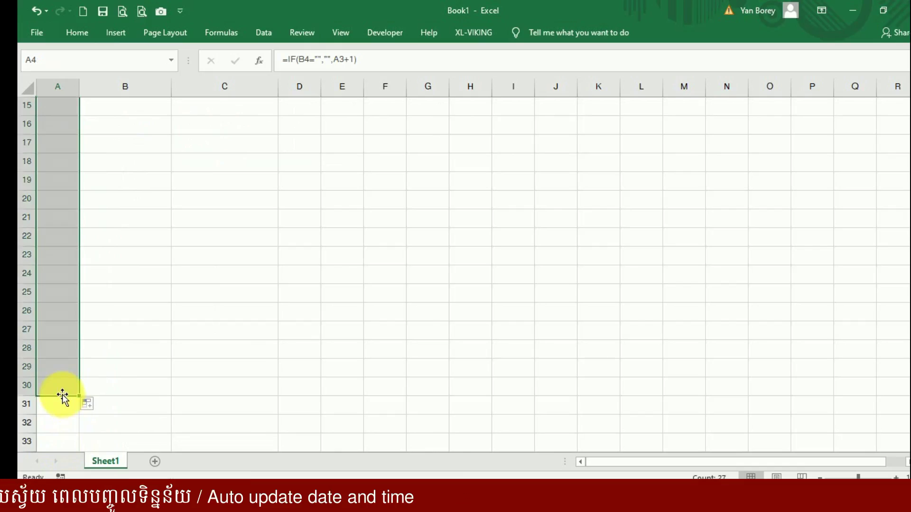
scroll(63, 396, "up", 1)
scroll(63, 396, "up", 4)
left_click(143, 305)
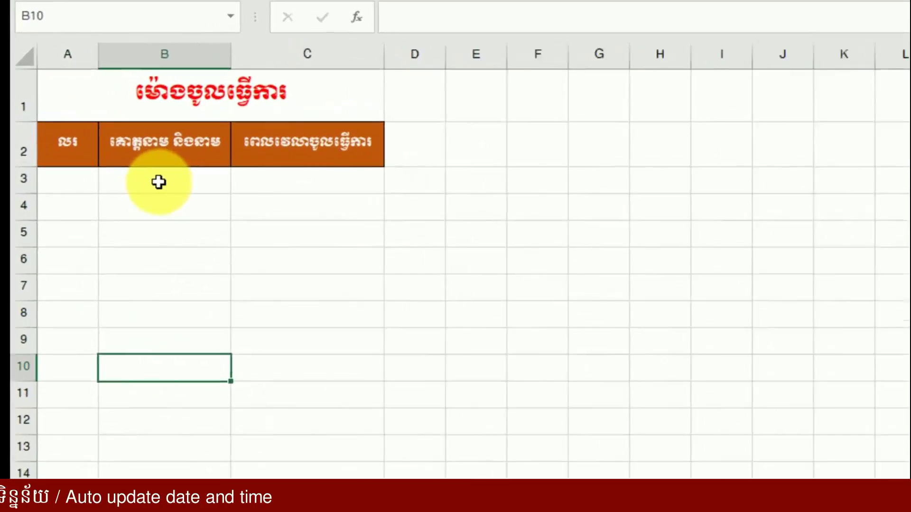
Test the numbering with dummy names 'f' in B3:B7, then clear B3:B10.
left_click(114, 183)
type("f")
key("Return")
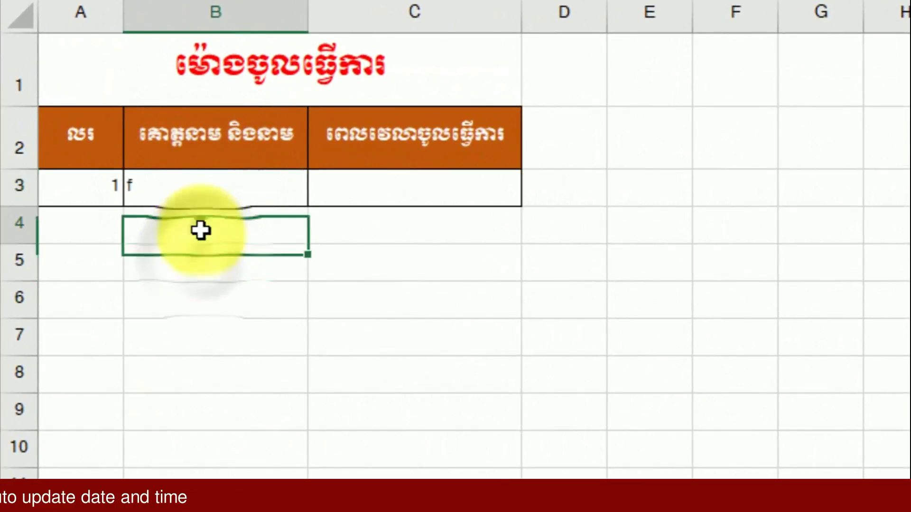
type("f")
key("Return")
type("f")
key("Return")
type("ff")
key("Return")
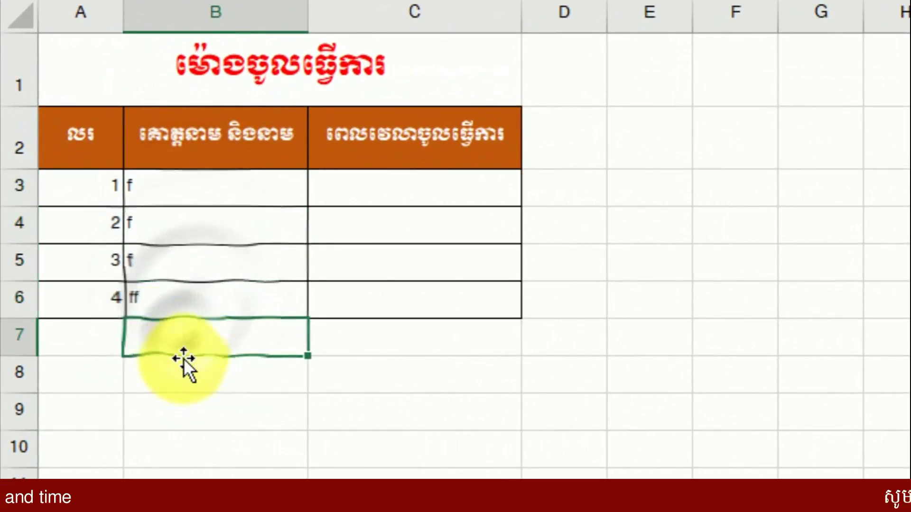
type("f")
key("Return")
left_click_drag(189, 444, 203, 199)
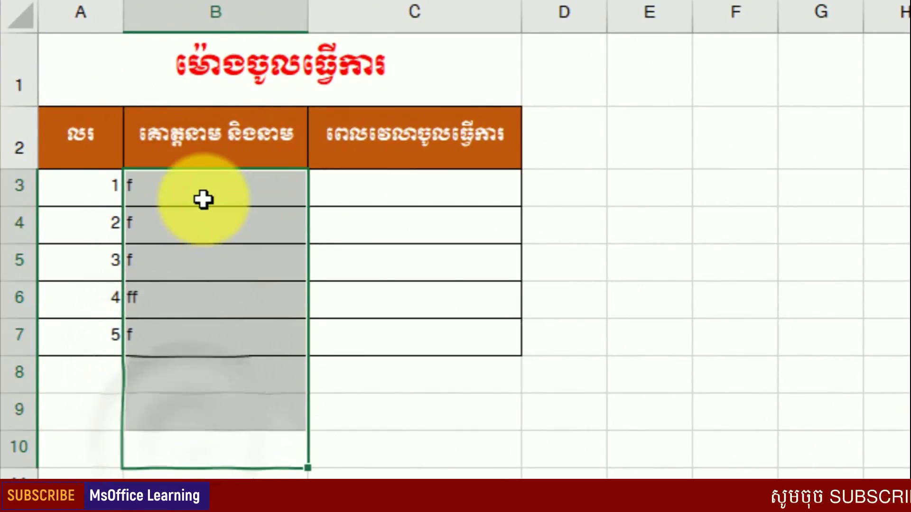
key("Delete")
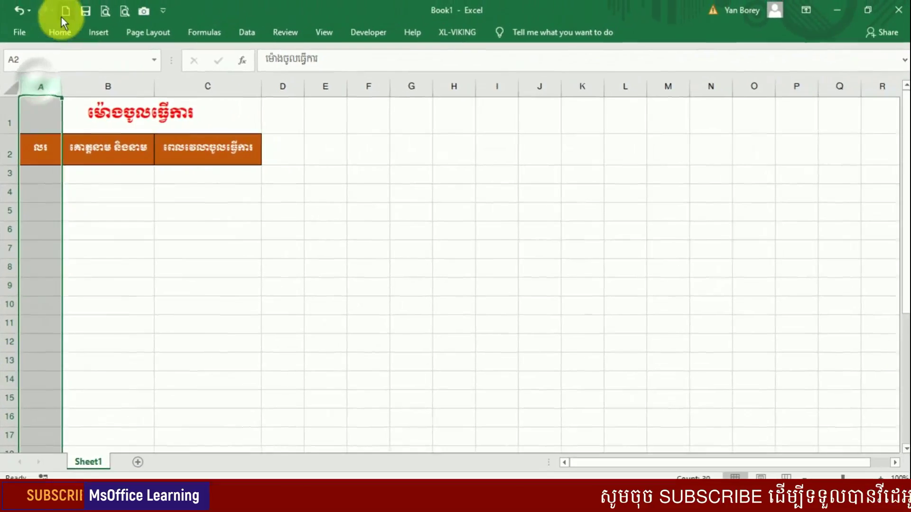
left_click(64, 12)
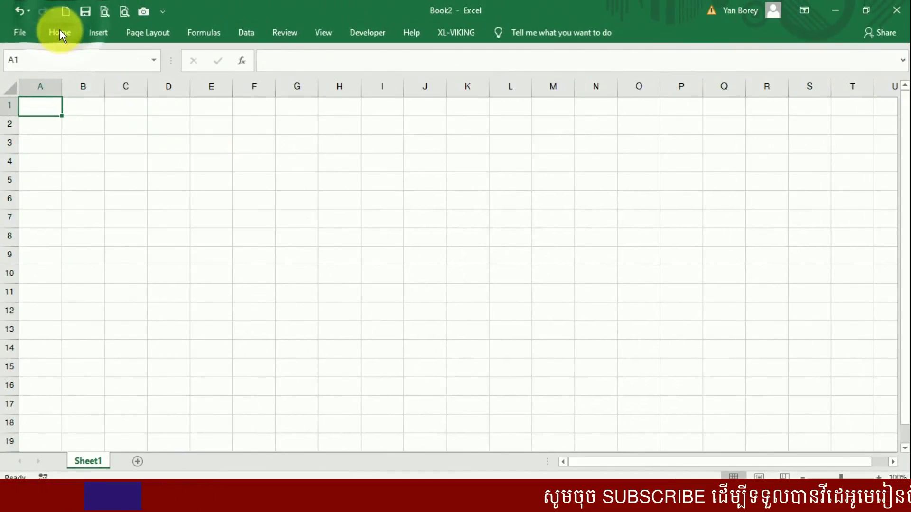
left_click(522, 503)
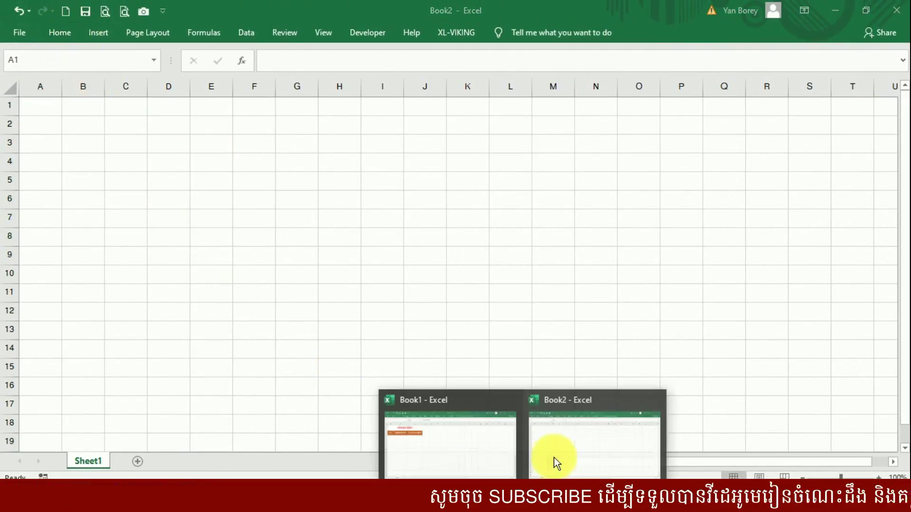
left_click(655, 398)
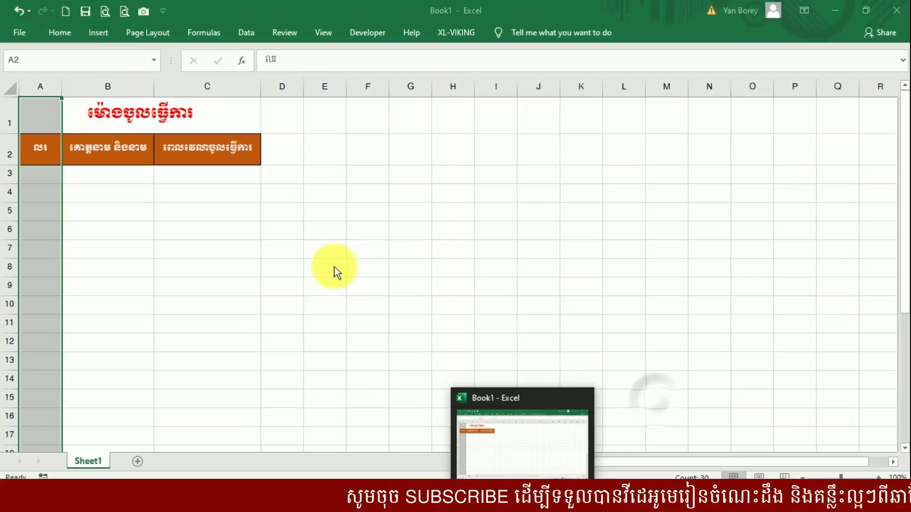
left_click(531, 433)
left_click(59, 33)
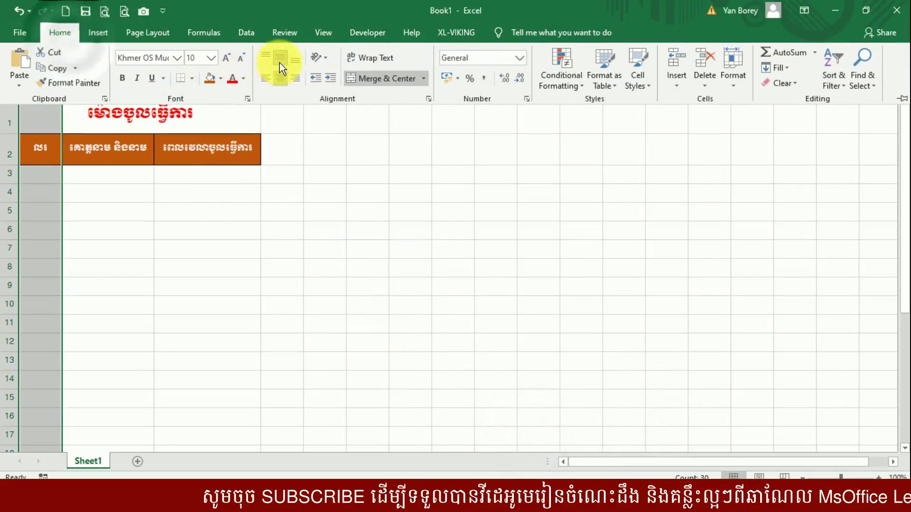
left_click(283, 210)
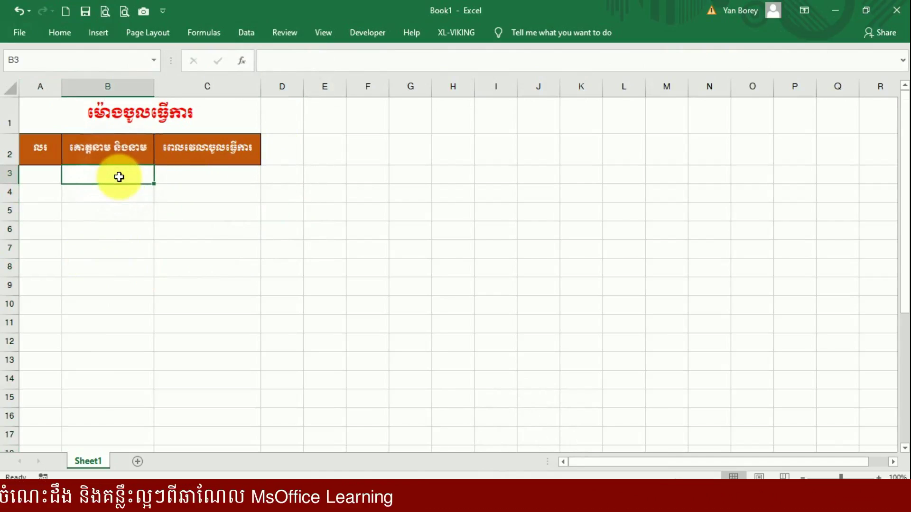
left_click(108, 174)
type("gg")
left_click(195, 174)
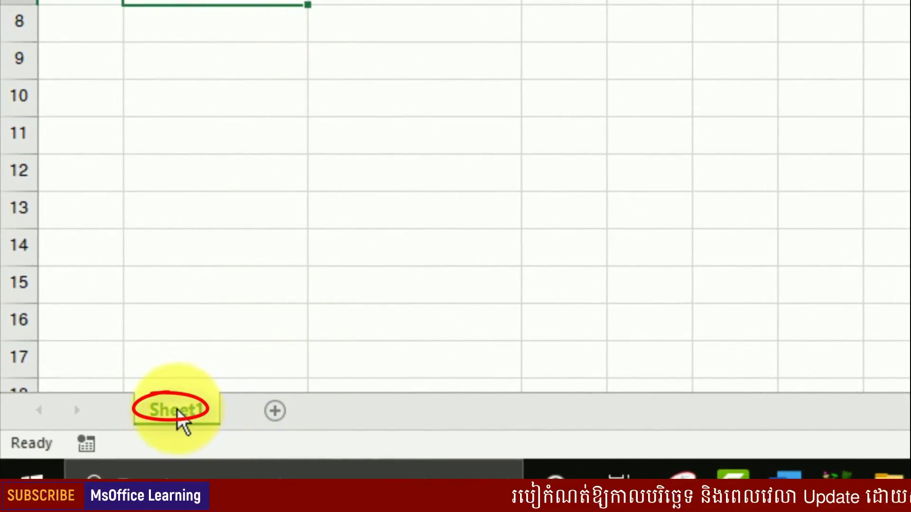
In Sheet1's code, add a Worksheet_Change procedure and delete the SelectionChange Sub.
right_click(175, 411)
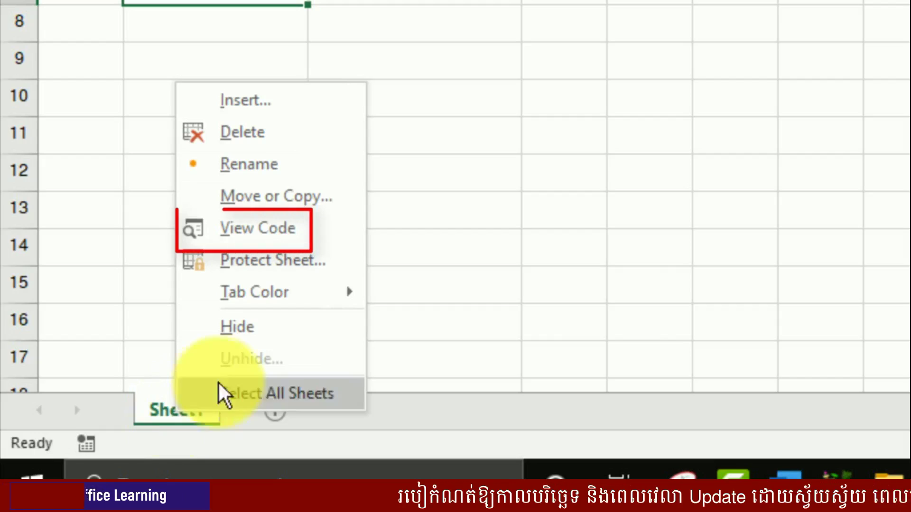
left_click(276, 229)
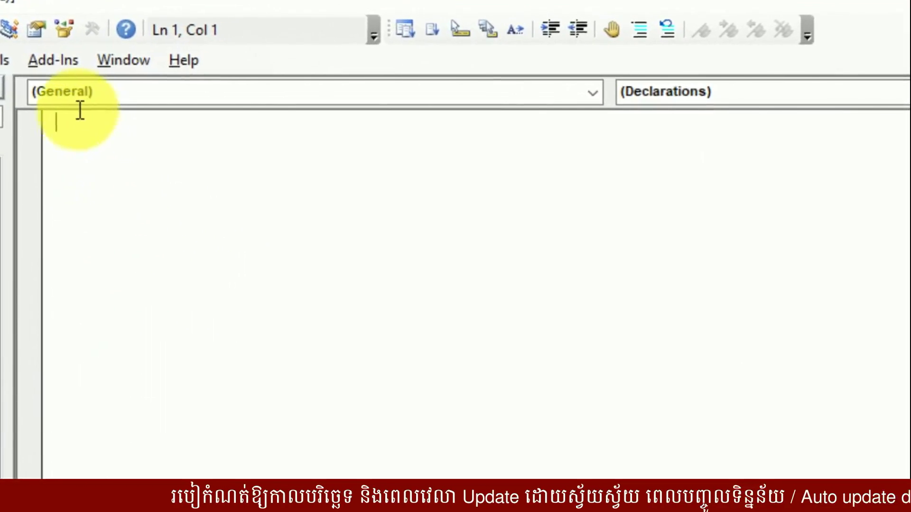
left_click(595, 95)
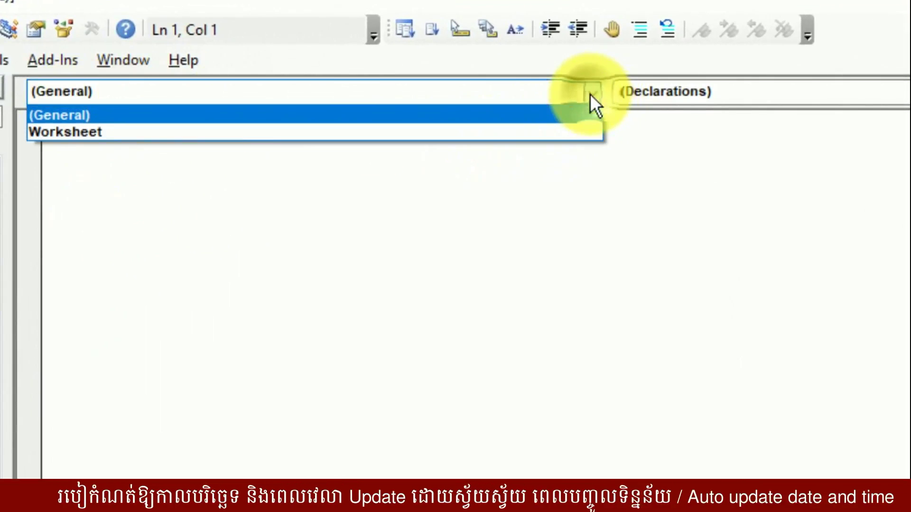
left_click(70, 135)
left_click(70, 135)
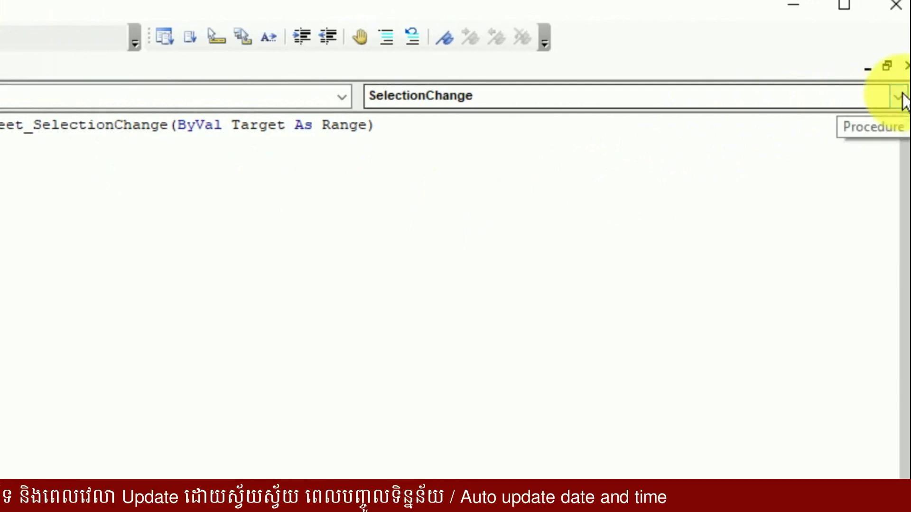
left_click(898, 97)
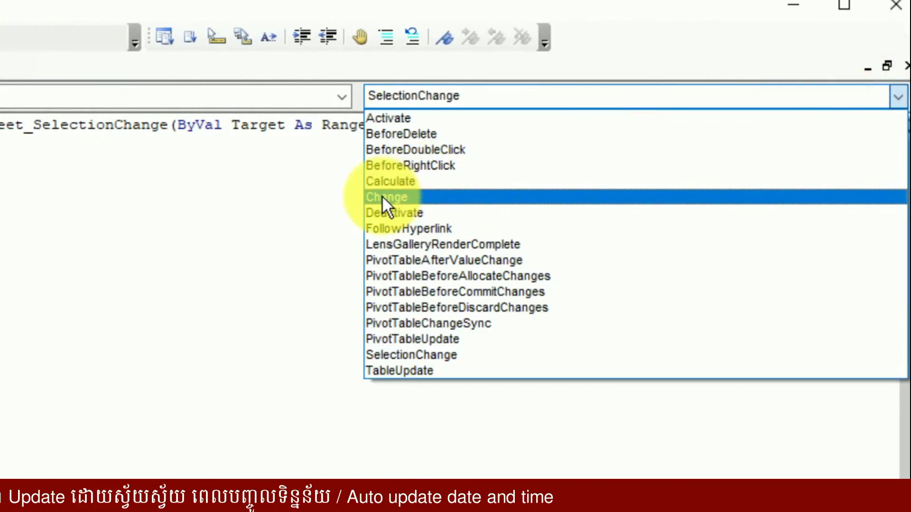
left_click(382, 196)
mouse_move(136, 247)
left_mouse_down()
mouse_move(7, 181)
mouse_move(6, 158)
left_mouse_up()
key("Delete")
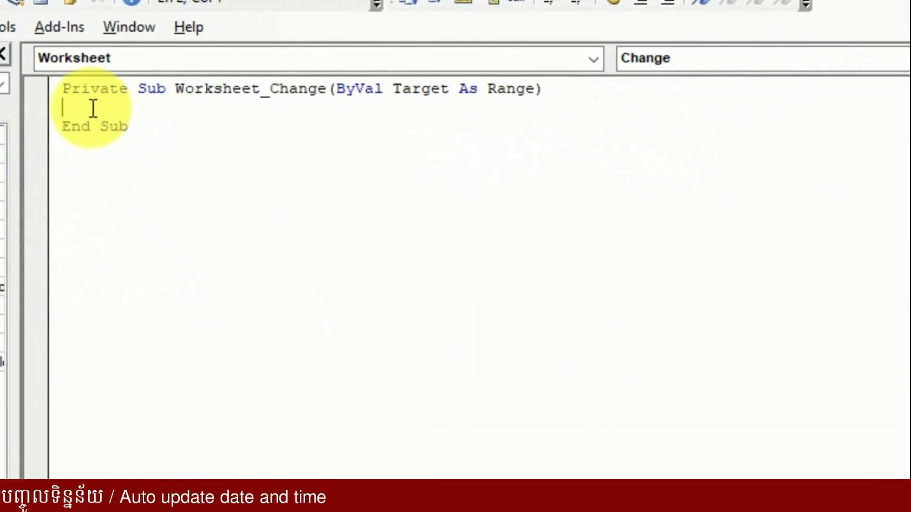
Start Worksheet_Change with 'If Target.Cells.Count > 1 Then Exit Sub' and begin an Intersect(Target, Range(" check.
left_click(93, 109)
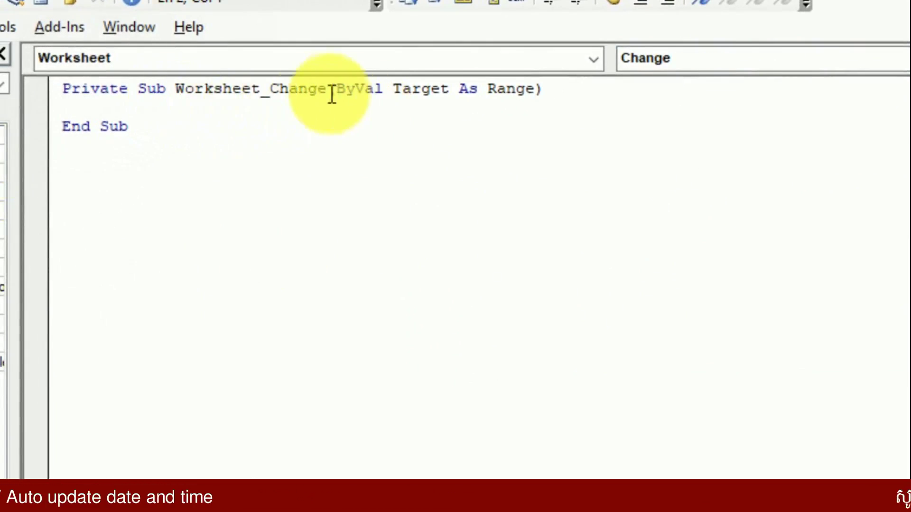
left_click_drag(299, 91, 546, 90)
left_click(67, 90)
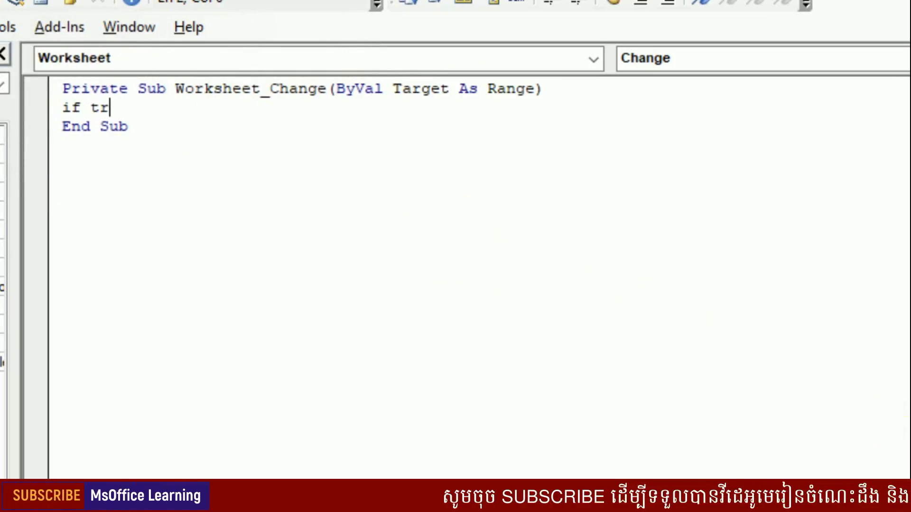
type("get")
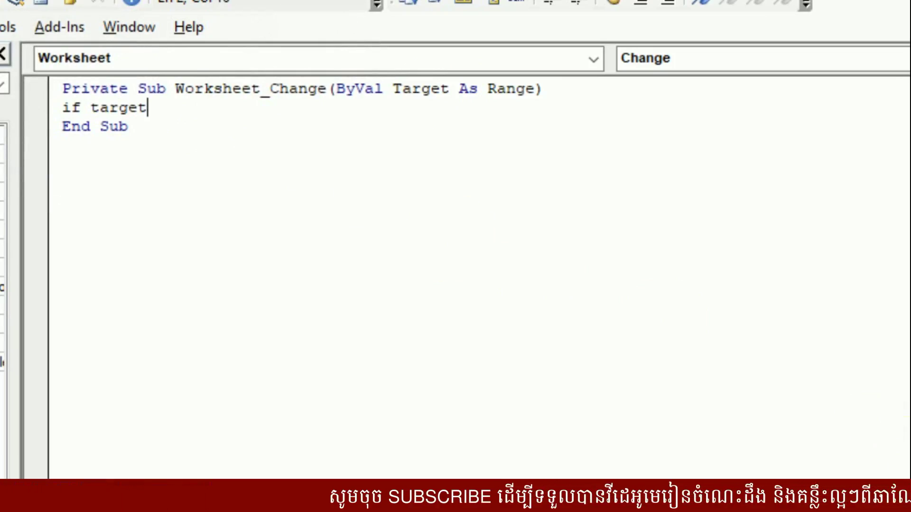
type(".cel")
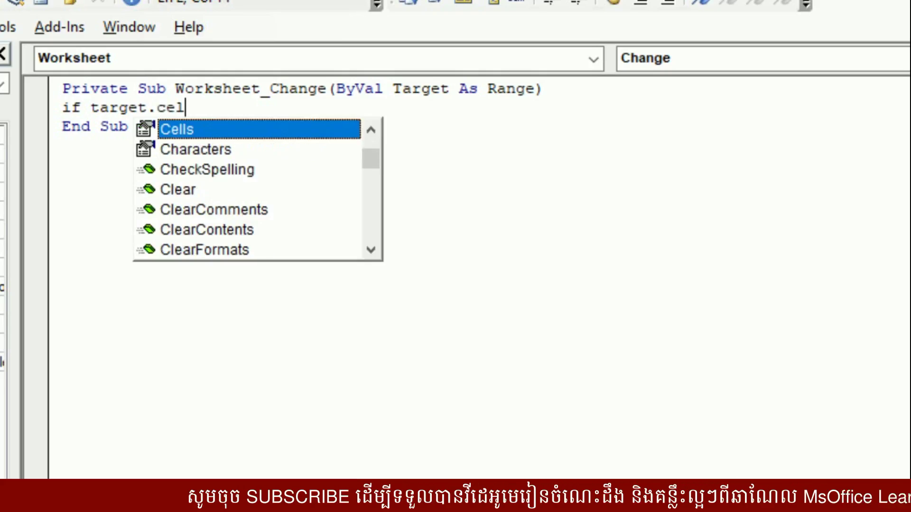
key("Tab")
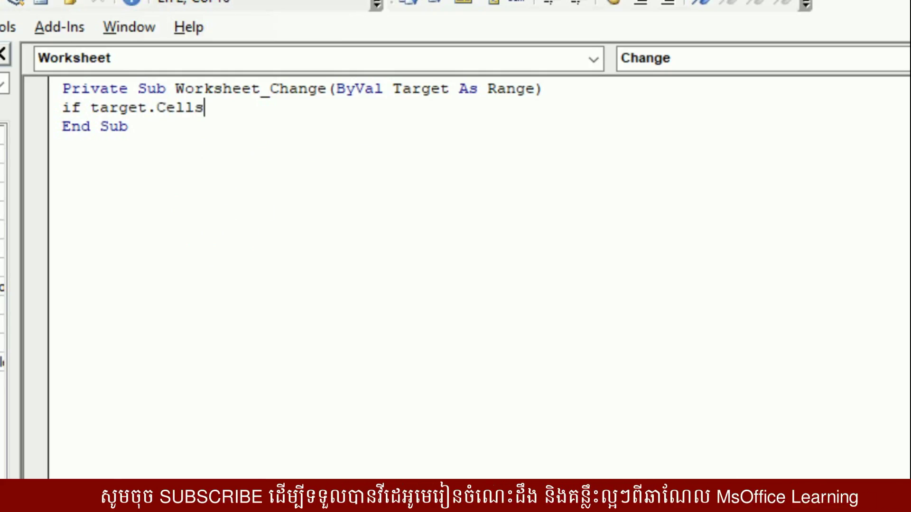
type(".coun")
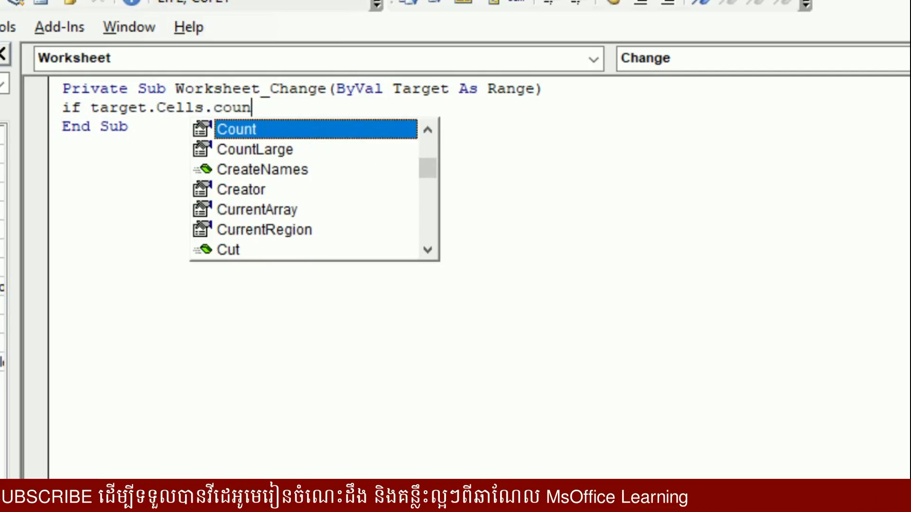
key("Tab")
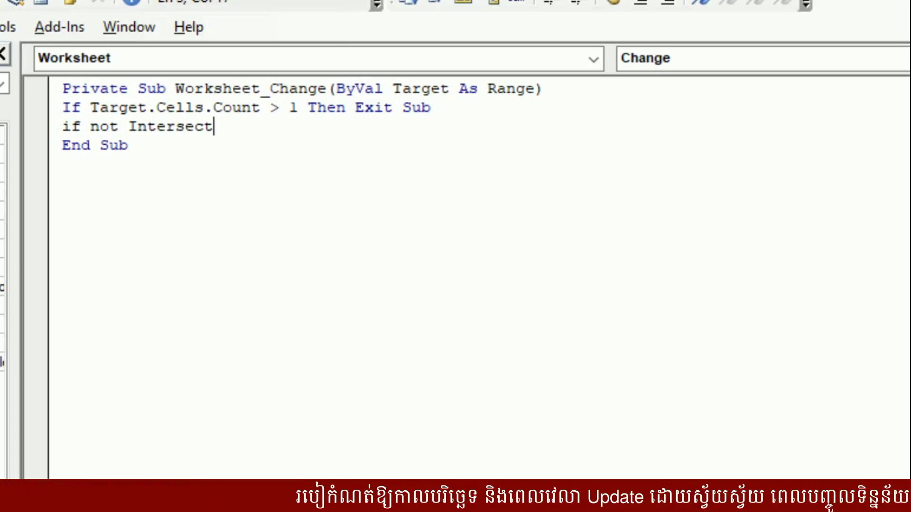
type("(targ")
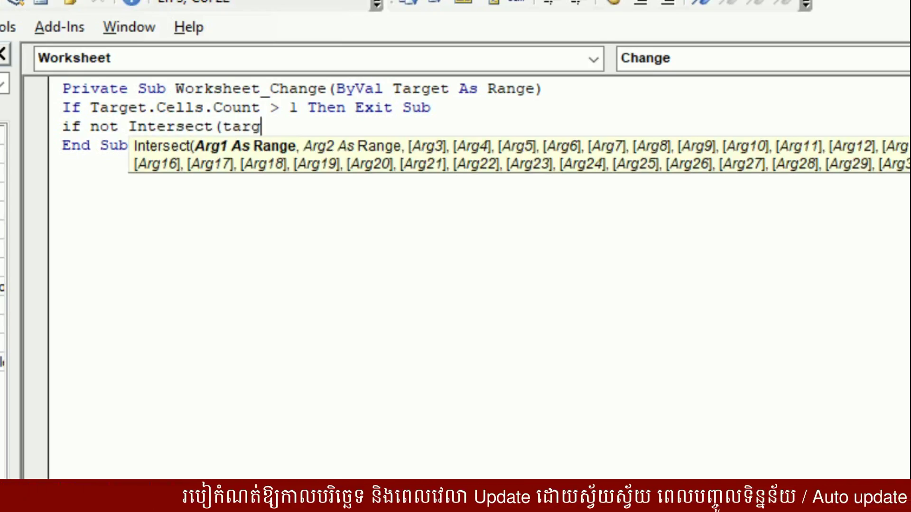
type("et, ")
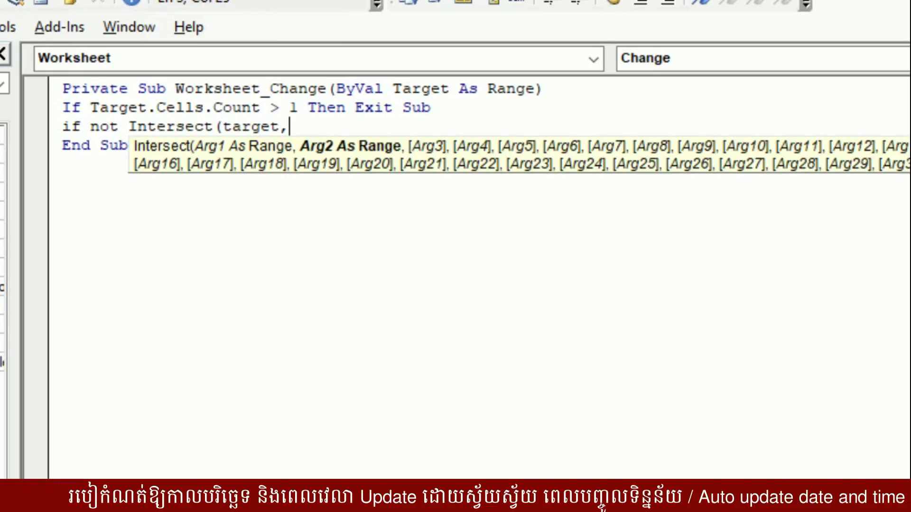
type("ra")
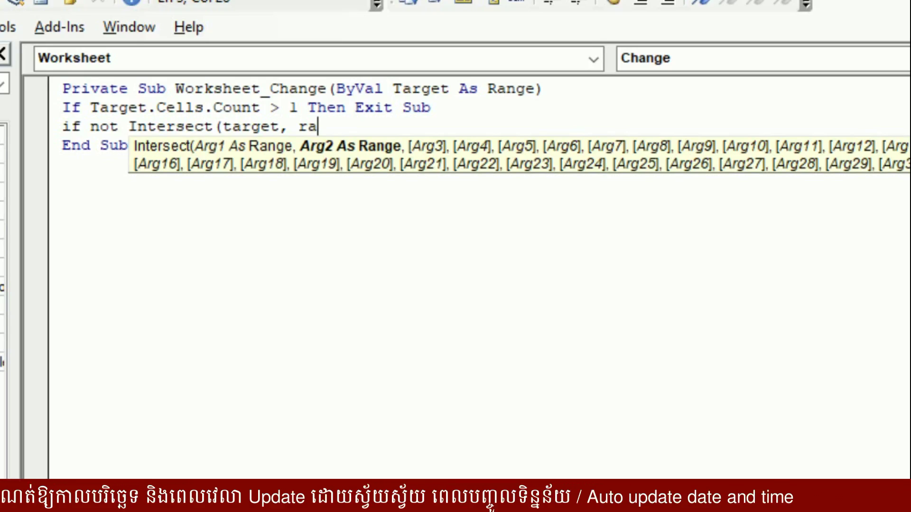
type("nge")
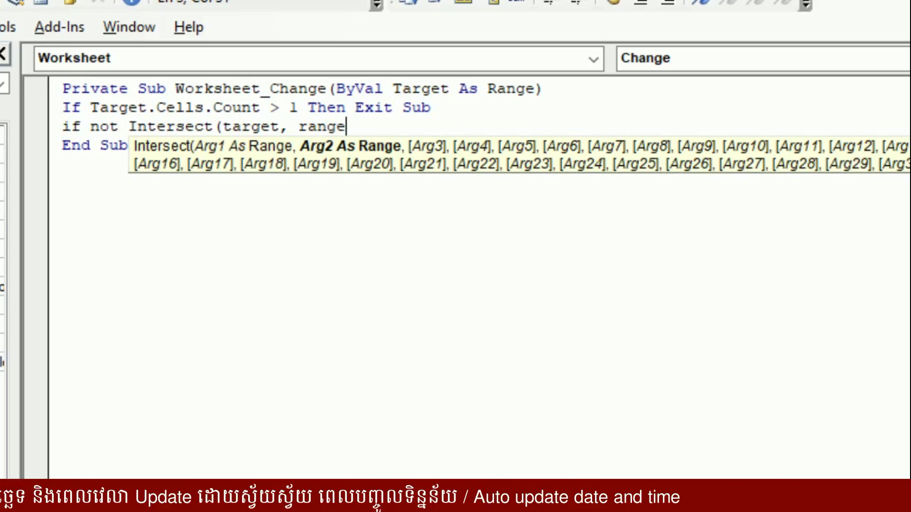
type("(")
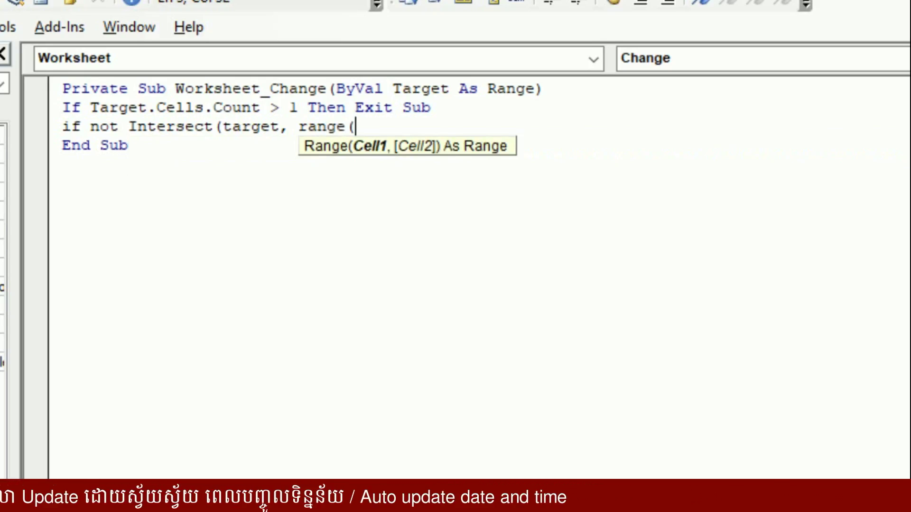
type("\"")
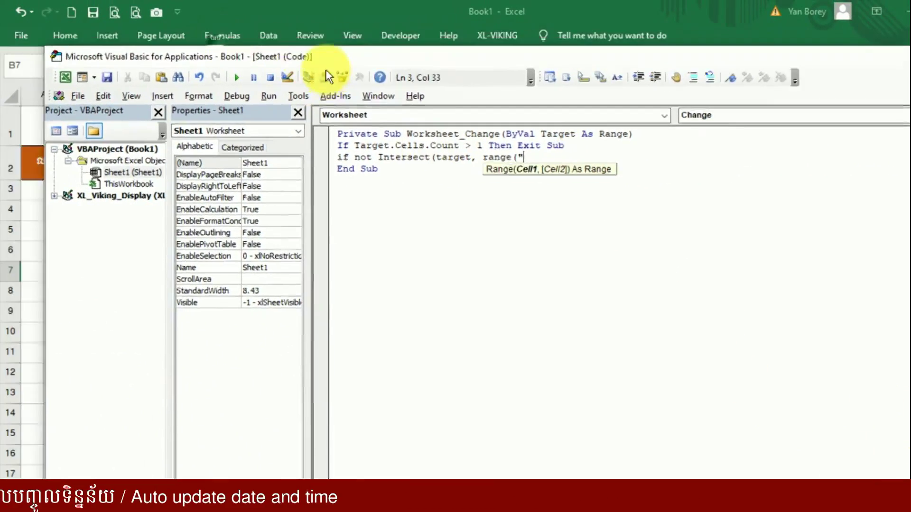
Move the code editor aside and scroll the worksheet down toward row 30.
left_click_drag(215, 44, 712, 45)
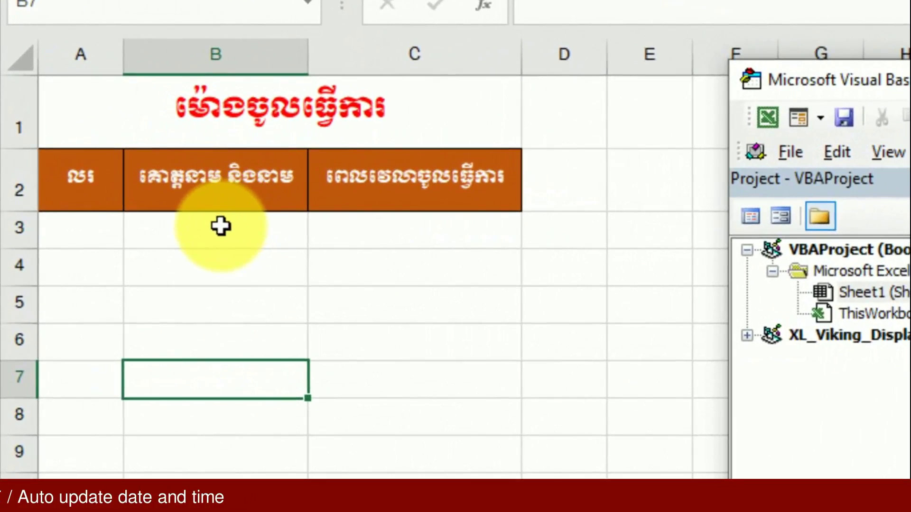
left_click(251, 232)
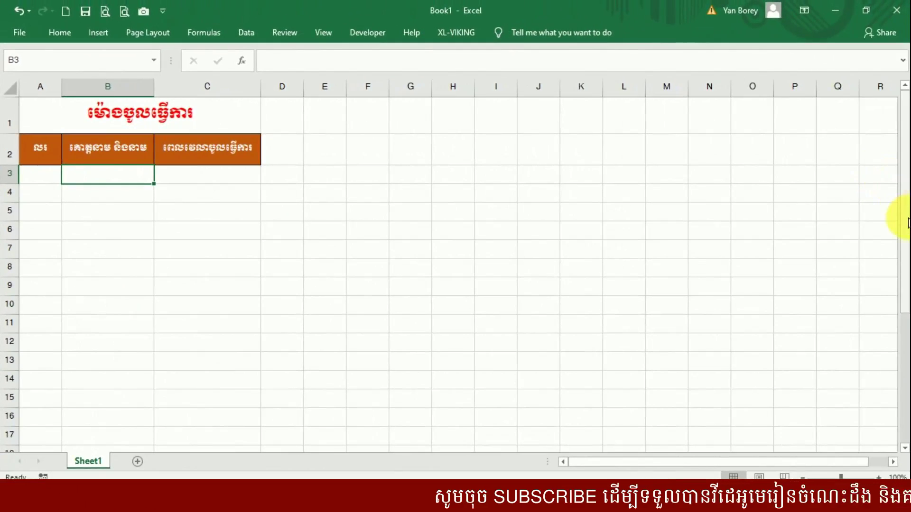
left_click_drag(897, 220, 897, 302)
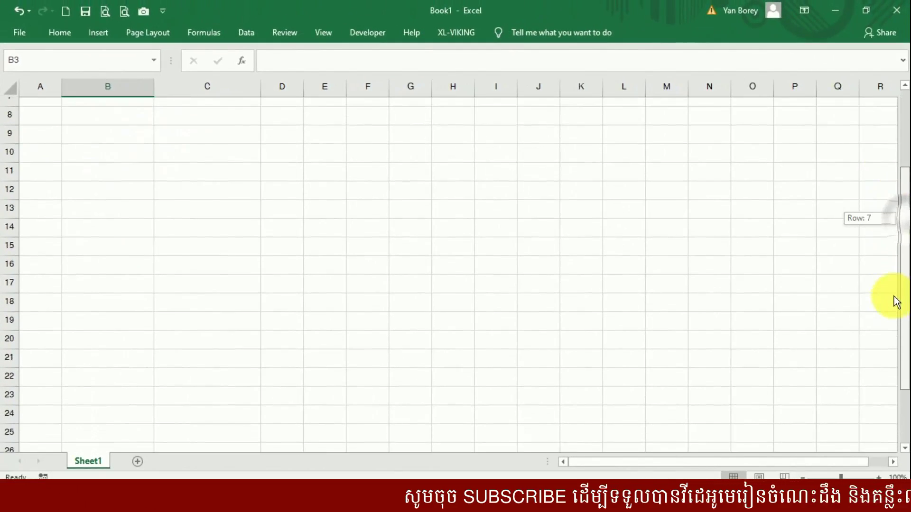
left_click_drag(904, 346, 897, 411)
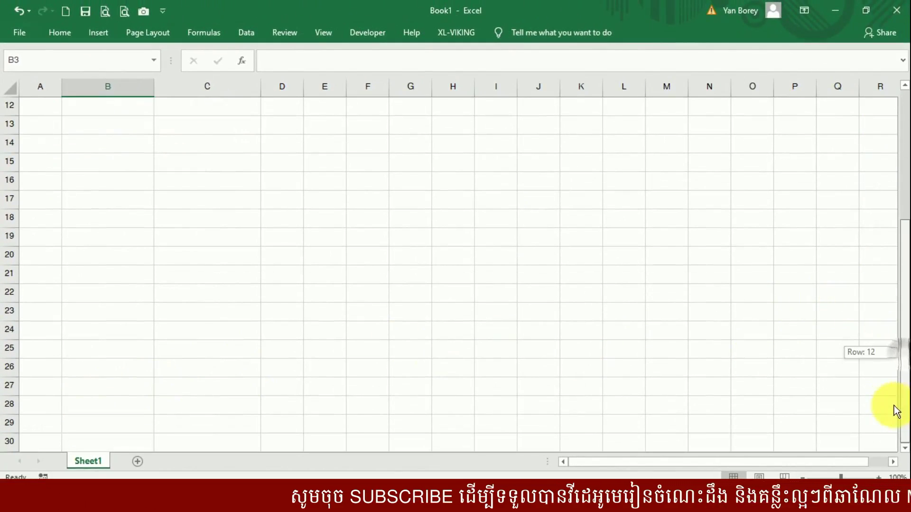
Check row 30's numbering formula and the column B range, then return to B3 via the Name Box.
left_click(99, 443)
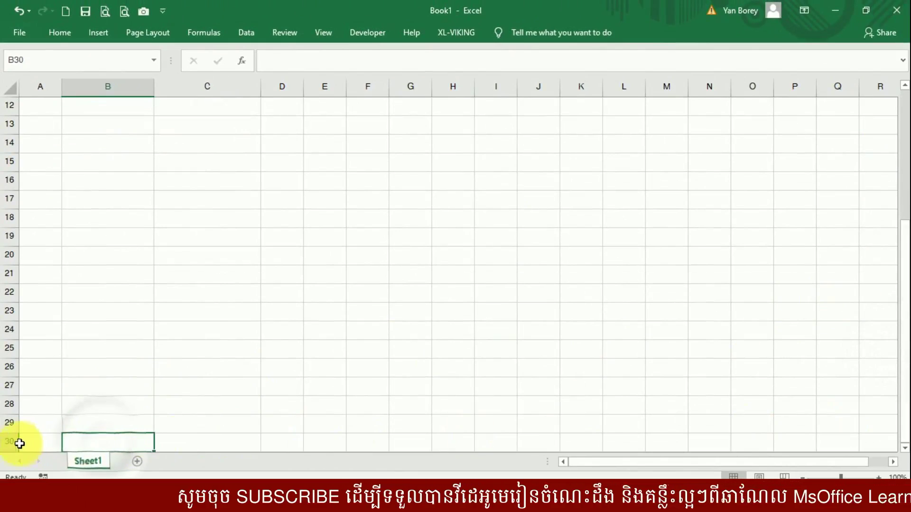
left_click(9, 441)
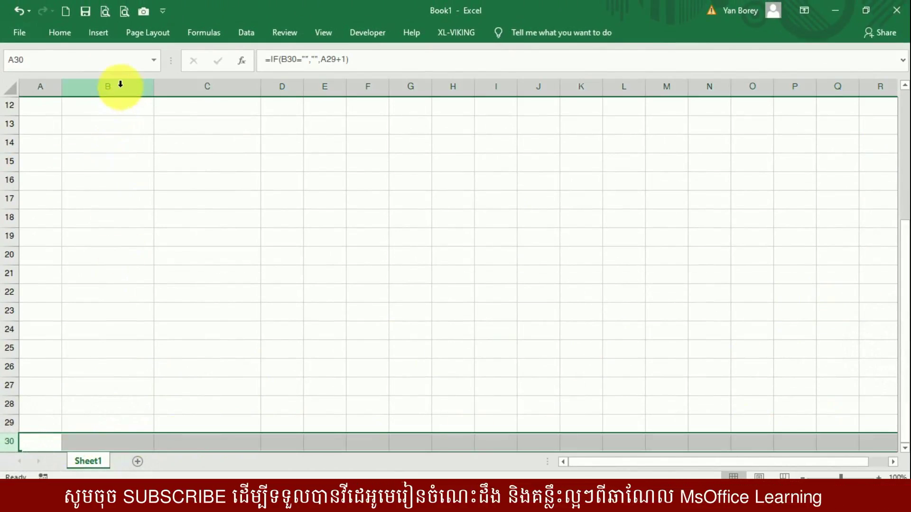
left_click(120, 84, "ctrl")
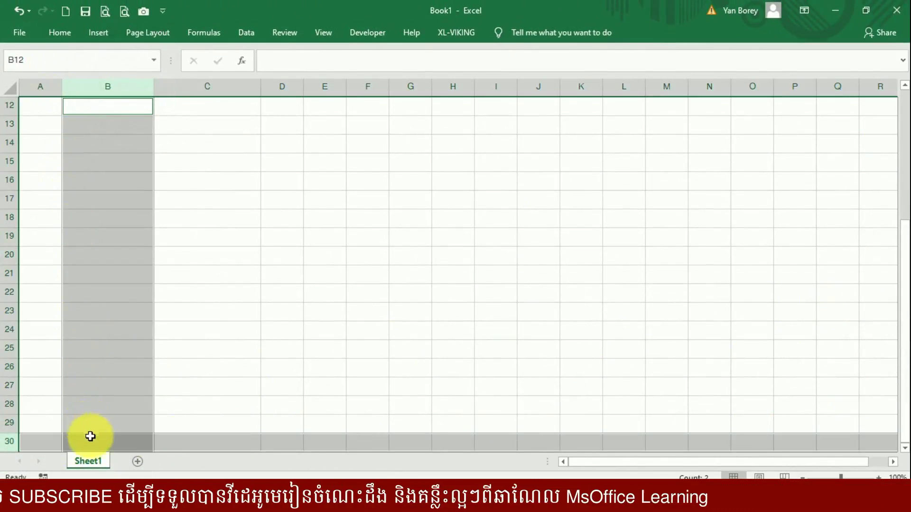
left_click(90, 435)
left_click(19, 59)
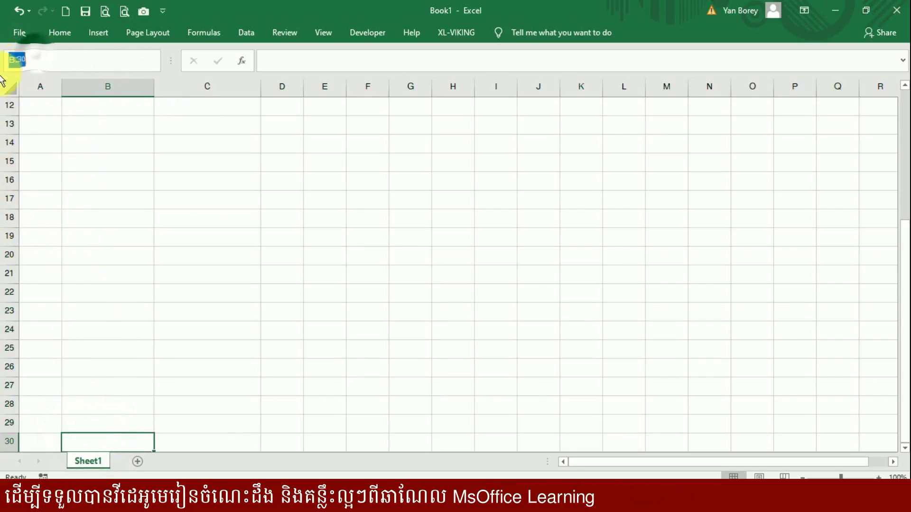
type("B3")
key("Return")
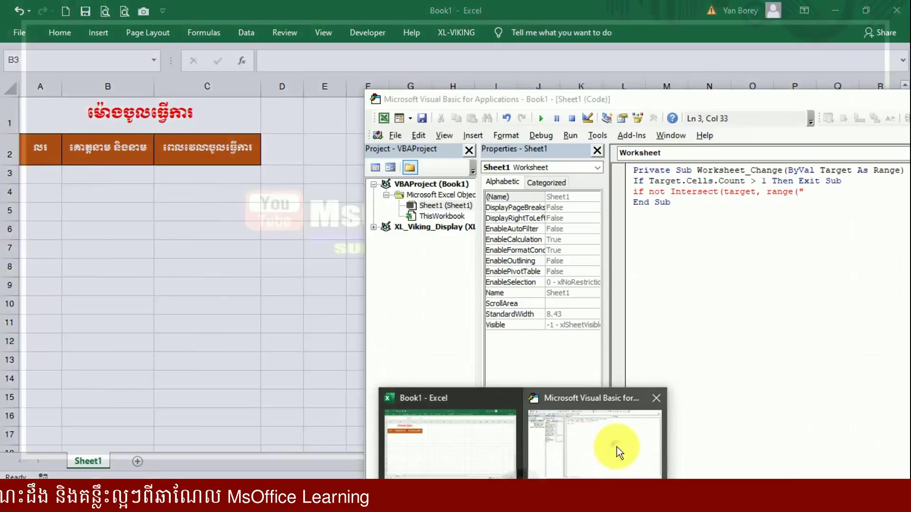
Finish the condition as If Not Intersect(Target, Range("b3:b30")) Is Nothing Then and begin a With Target line.
left_click(612, 439)
left_click_drag(687, 101, 323, 38)
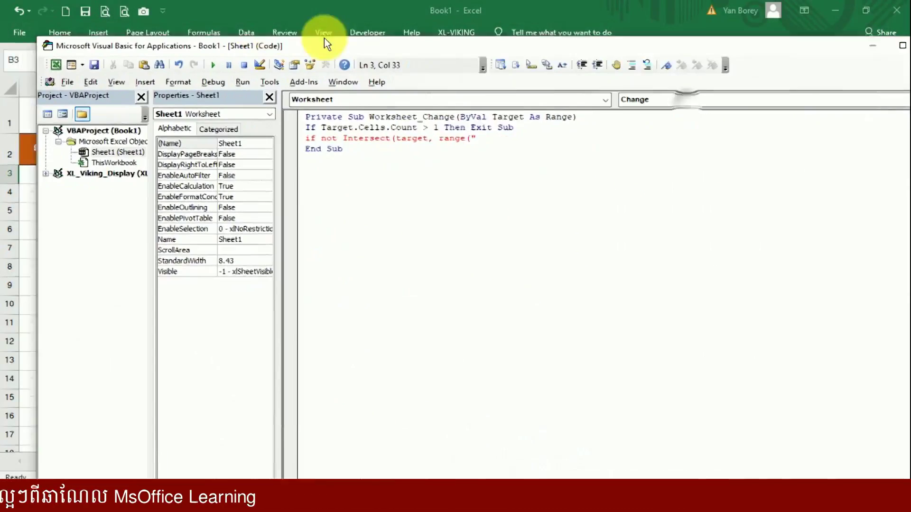
key("Down")
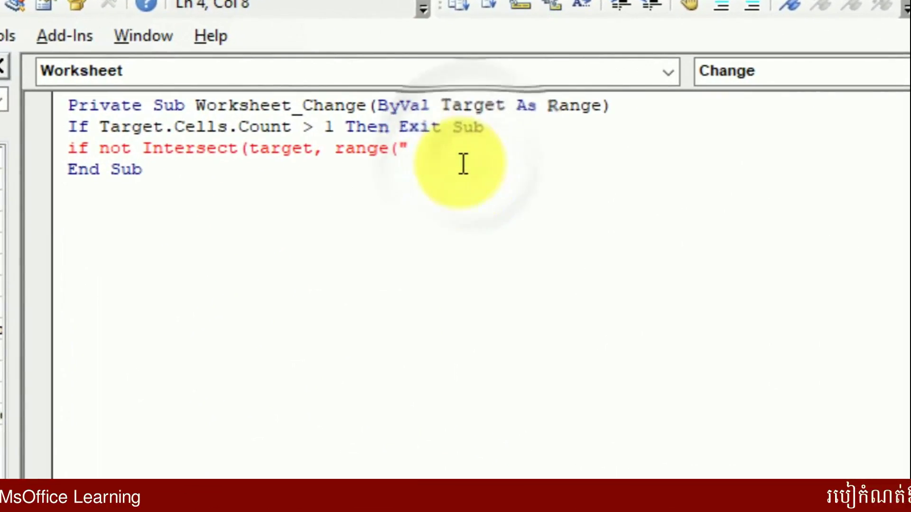
left_click(417, 148)
type("b3:")
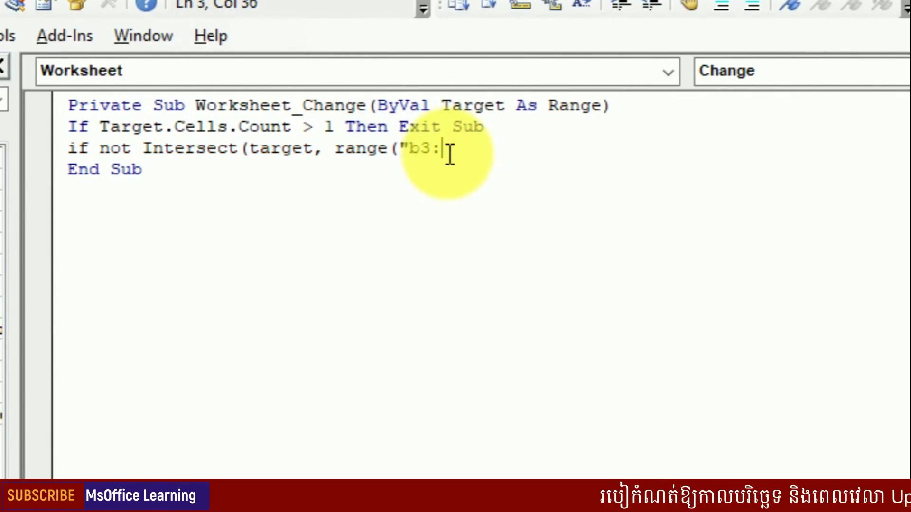
type("30")
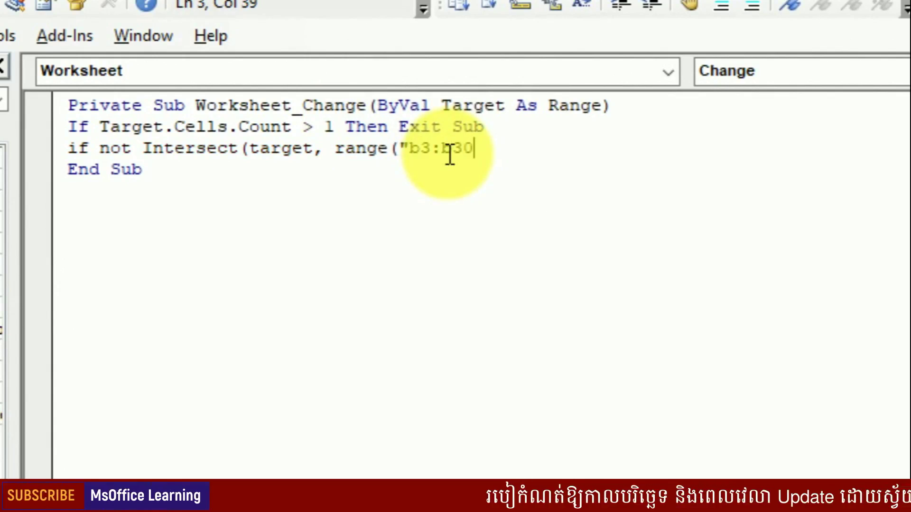
type("\")")
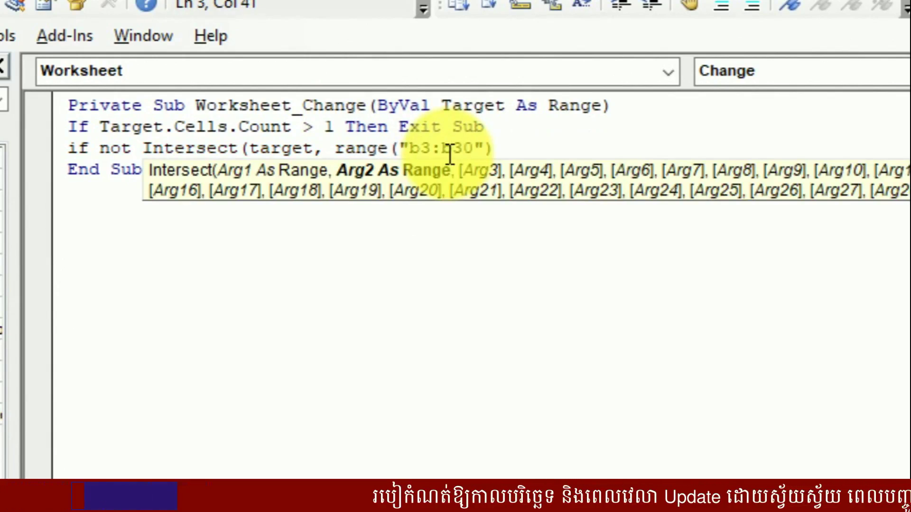
type(") ")
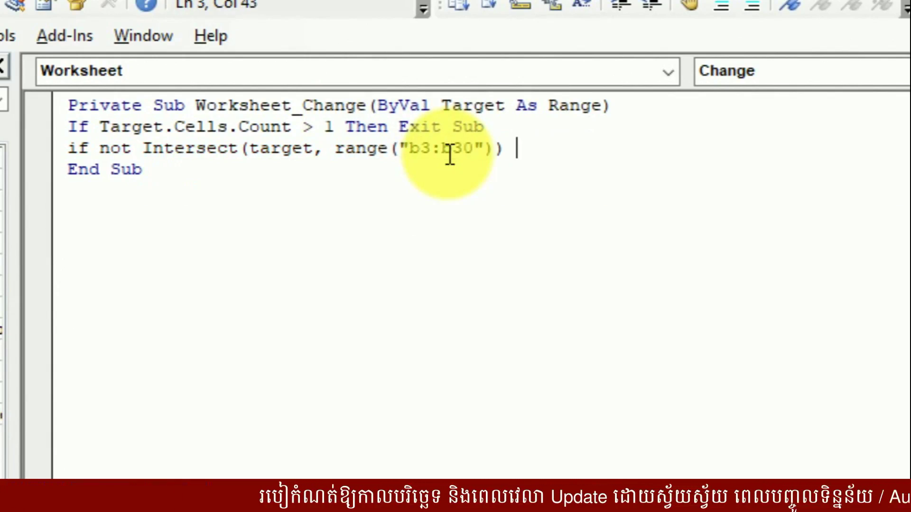
type("is nothing ttheb")
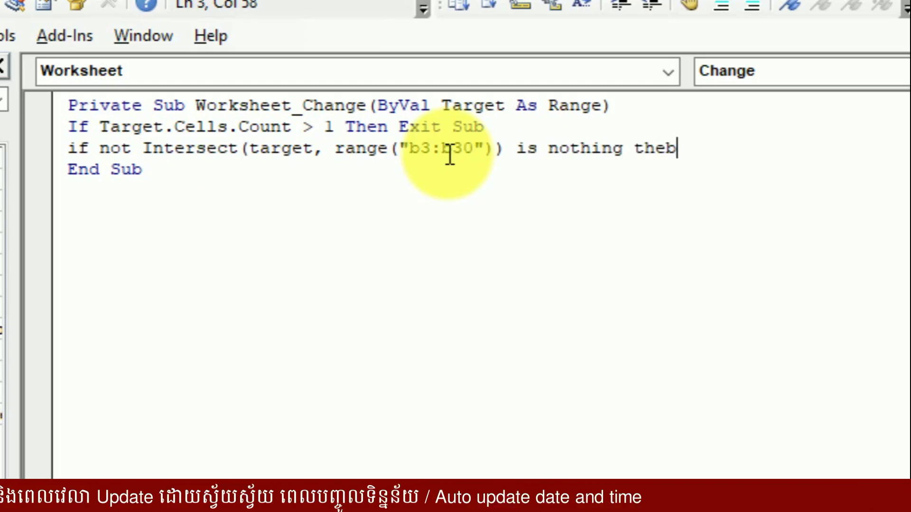
key("Return")
type("with target")
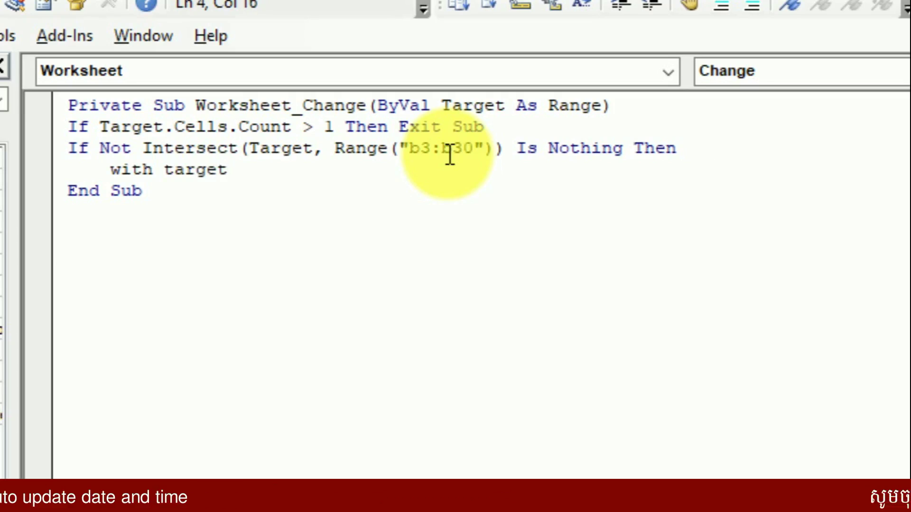
Point the With block at Target(1, 2) and set its value to Date & "-" & Time.
type("(1")
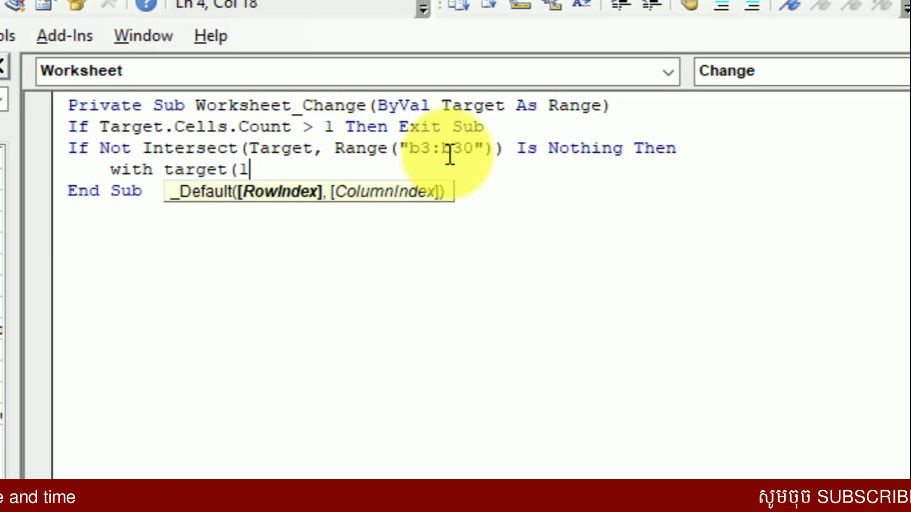
type(", 2)")
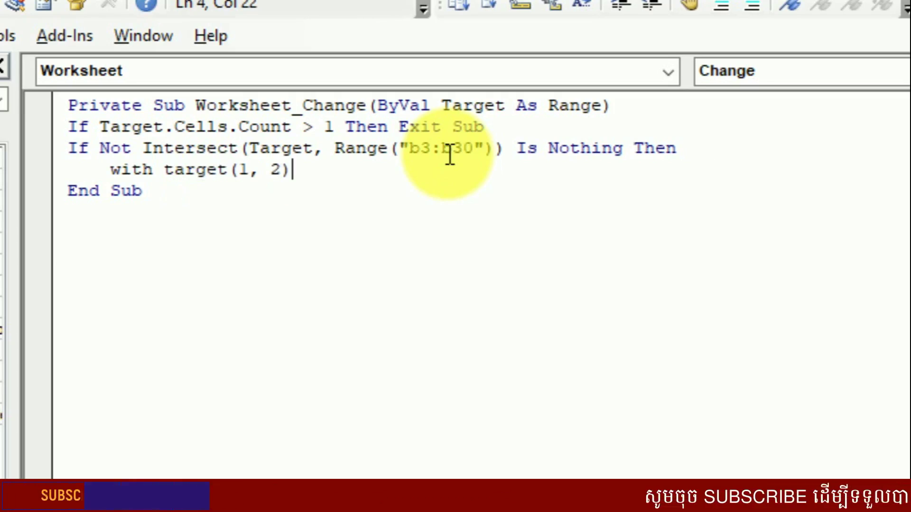
key("Return")
type(".valu")
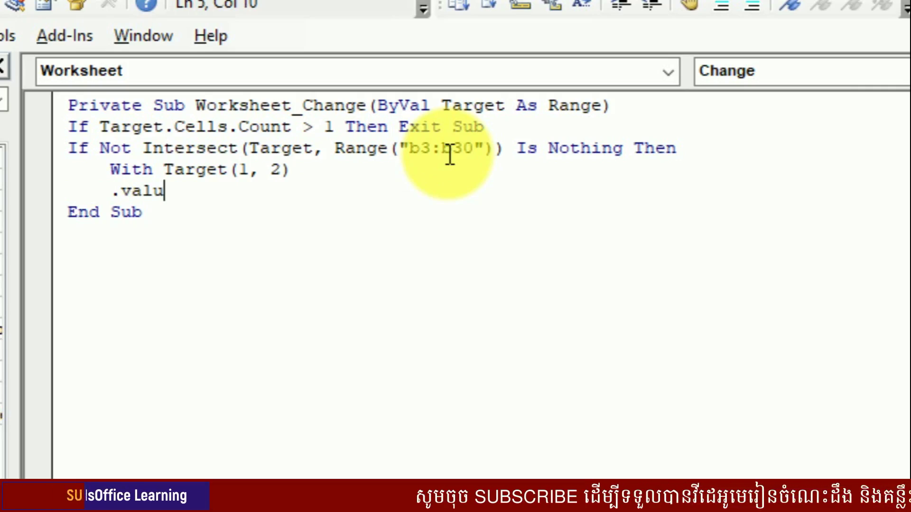
type("e")
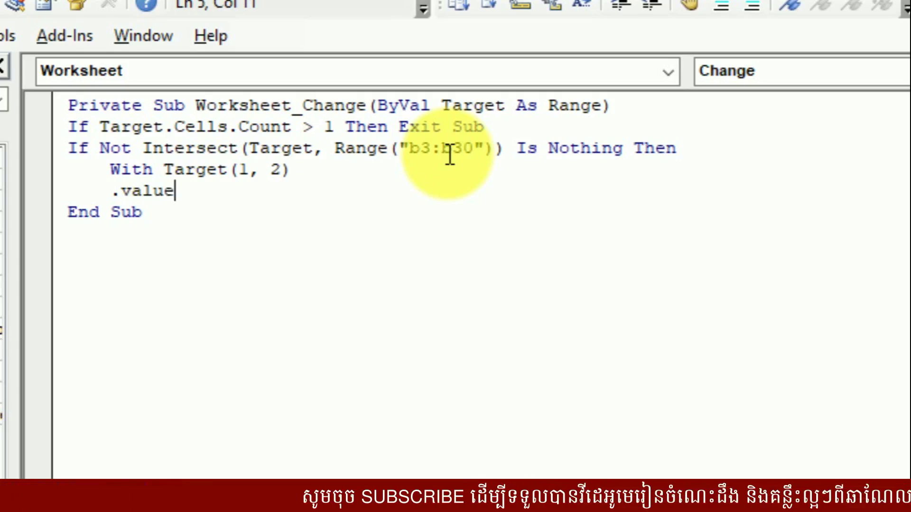
type(" = date & ")
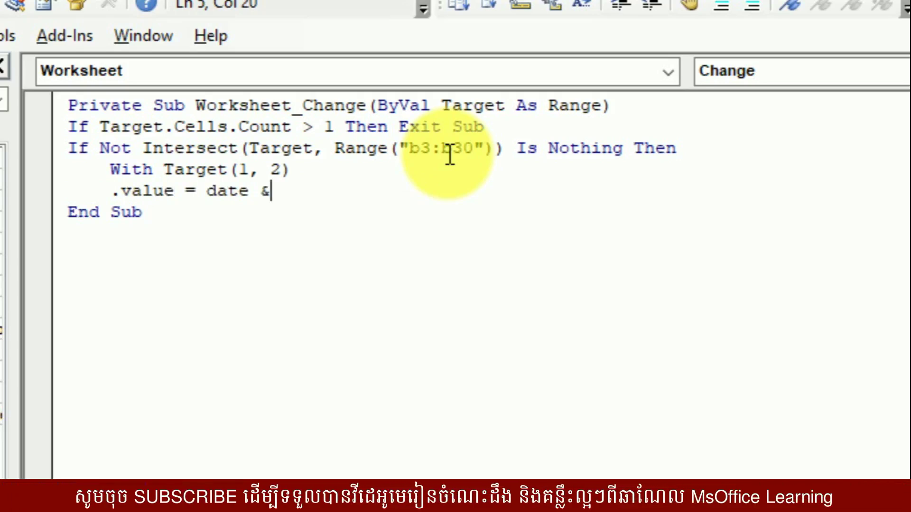
type("\"")
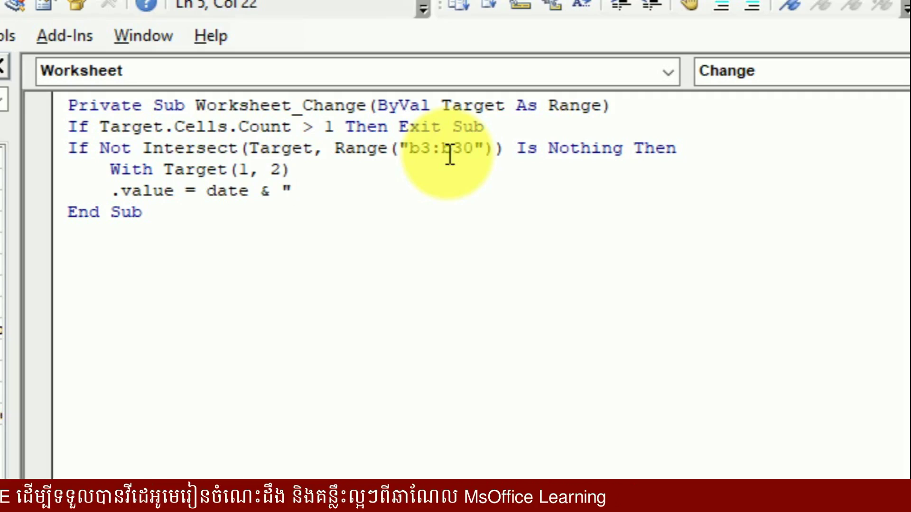
type(" -")
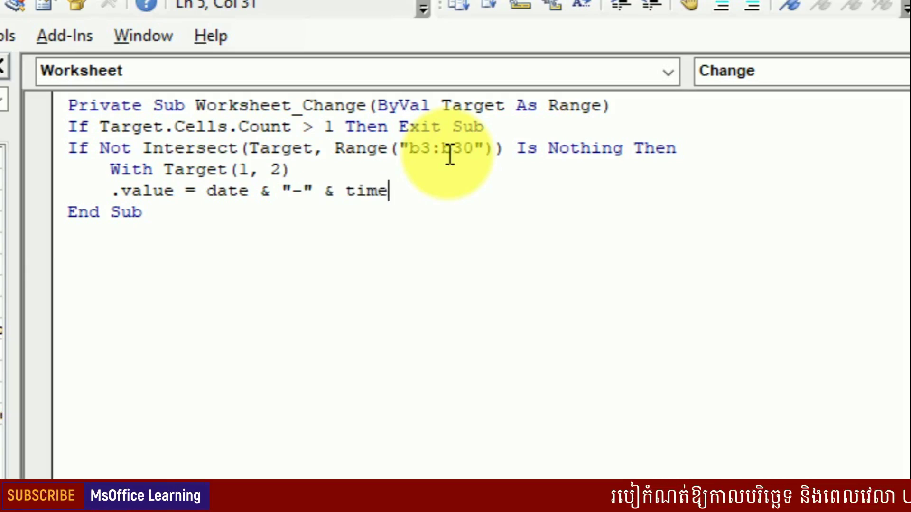
Add the column AutoFit line, then close the With and If blocks.
key("Return")
type(".en")
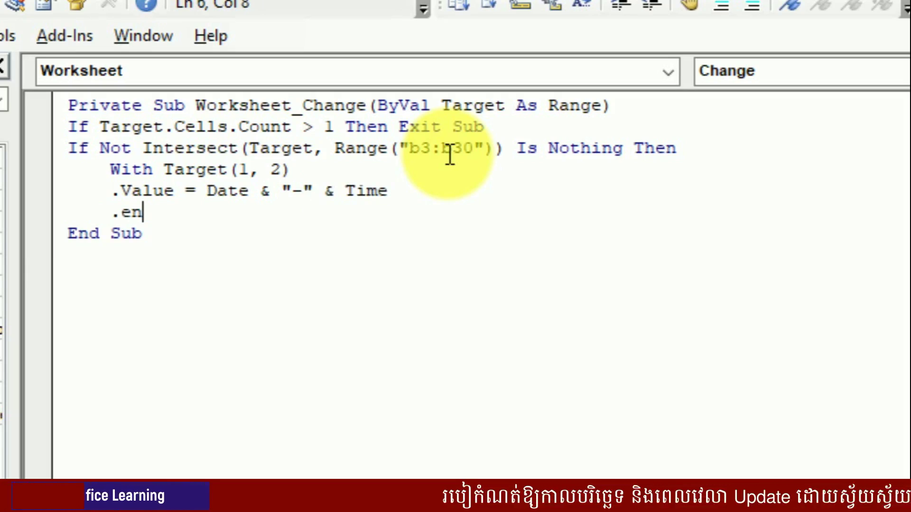
type("tr")
key("BackSpace")
type("er")
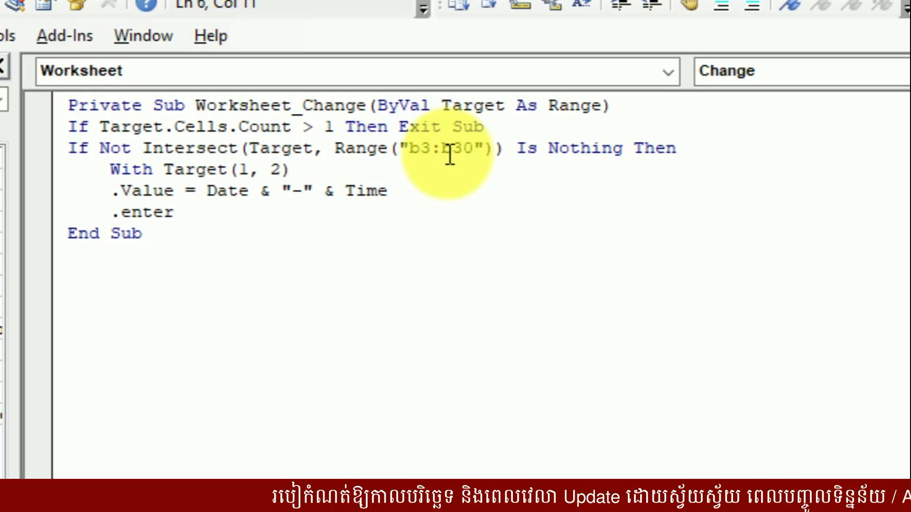
type("lu")
key("BackSpace")
key("BackSpace")
type("cou")
key("BackSpace")
type("li")
key("BackSpace")
type("umn.AutoFit")
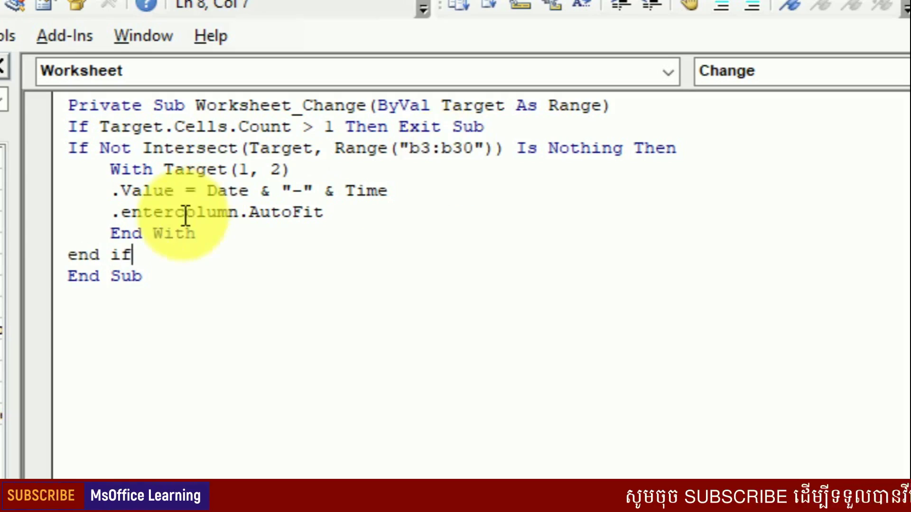
left_click(124, 396)
left_click_drag(184, 334, 91, 179)
left_click(181, 316)
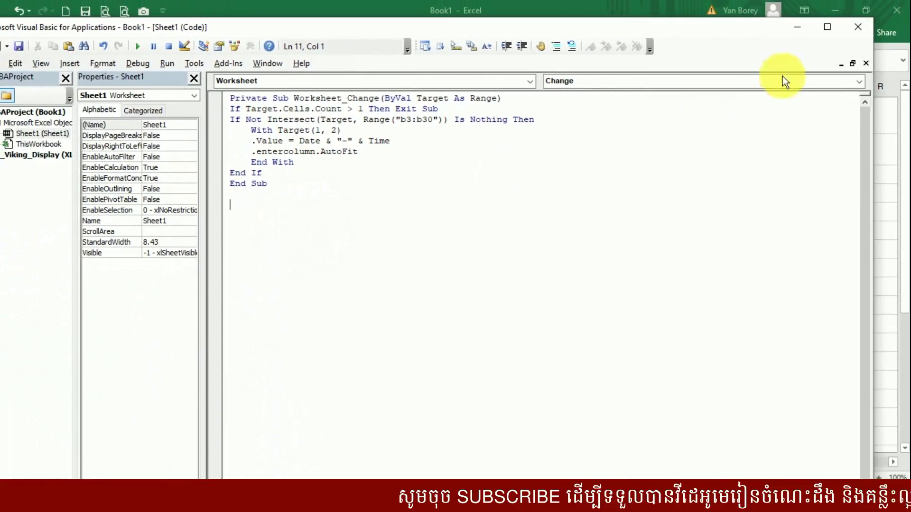
Test the macro with a name in B3; C3 gets 22/11/2020-10:26:52 but error 438 appears.
left_click(884, 23)
left_click(285, 249)
left_click(128, 178)
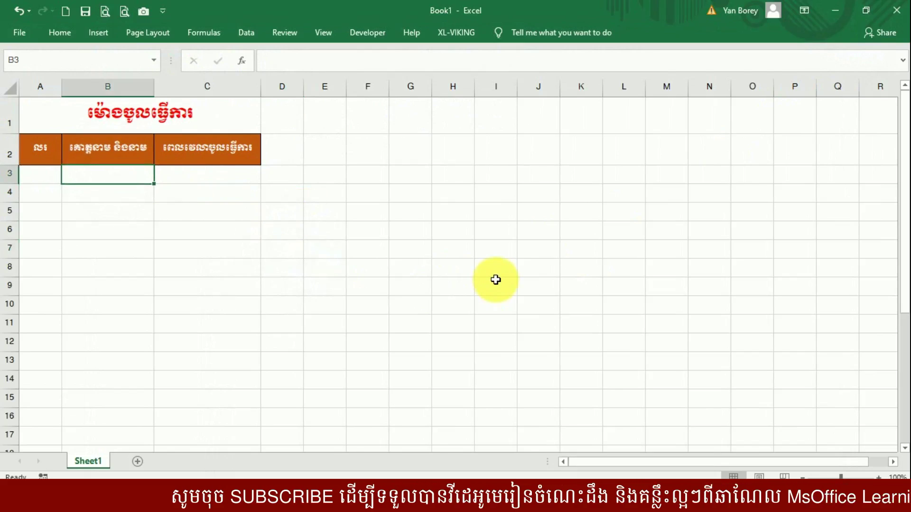
type("Ga")
key("BackSpace")
key("BackSpace")
type("អសន")
key("BackSpace")
key("BackSpace")
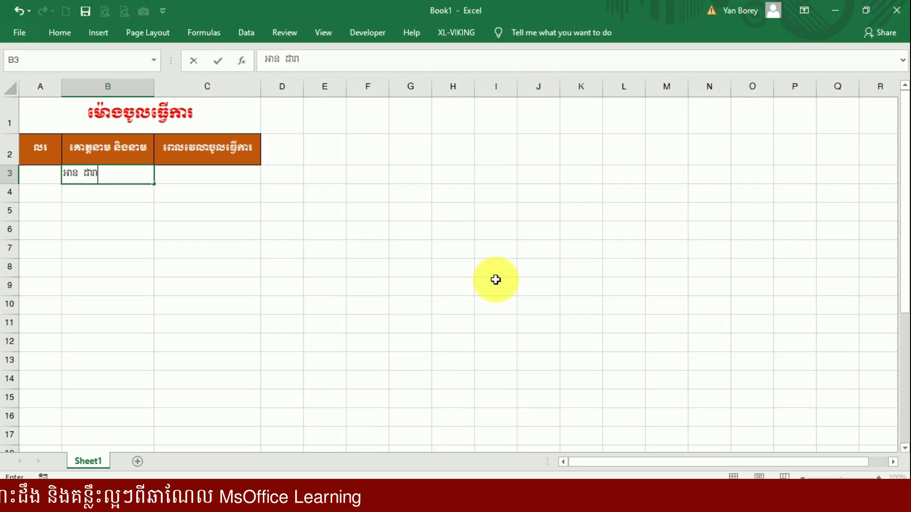
key("Return")
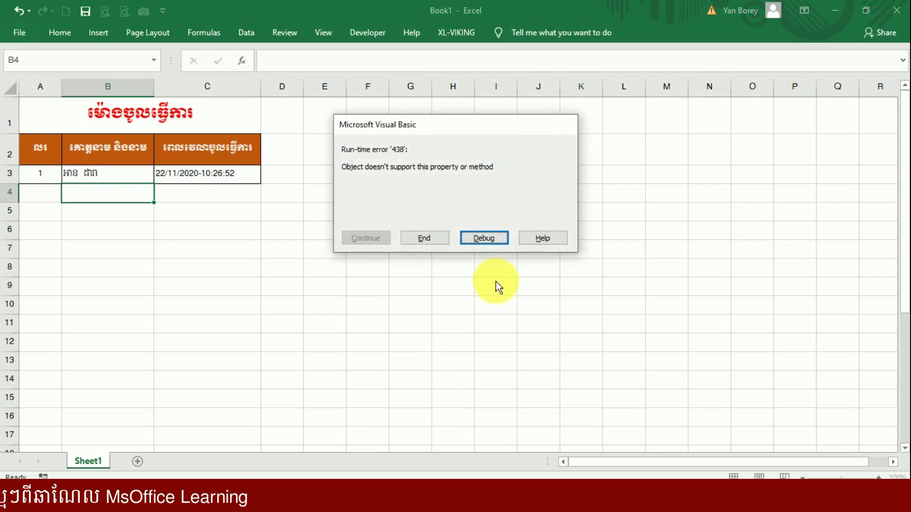
left_click(487, 242)
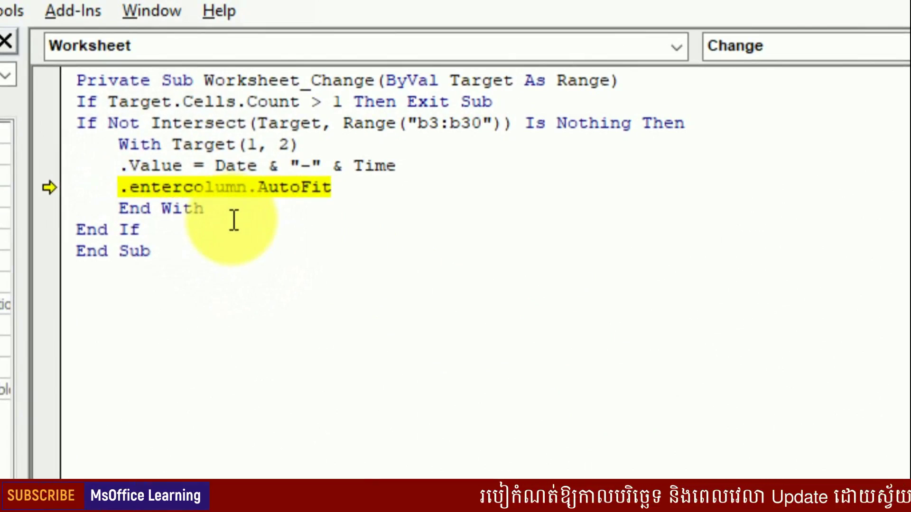
Fix the failing line to read .EntireColumn.AutoFit and reset the paused macro.
key("BackSpace")
type("?")
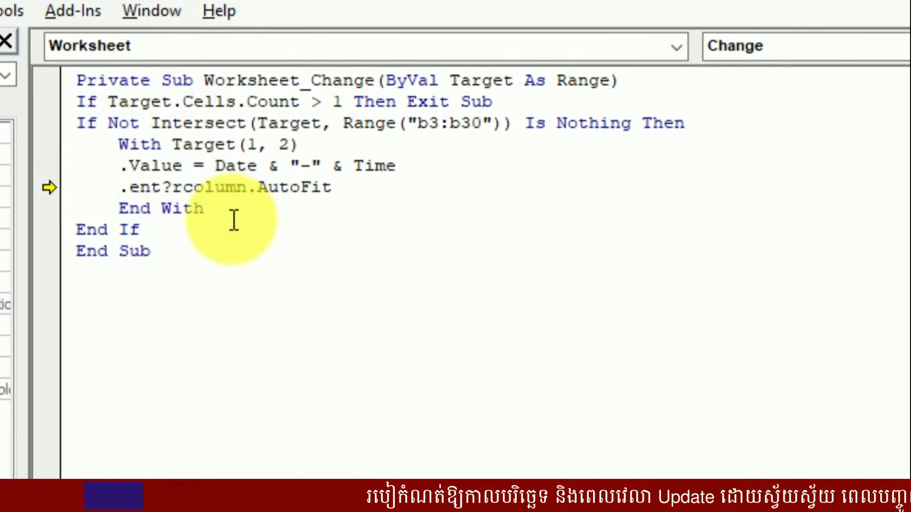
left_click(176, 186)
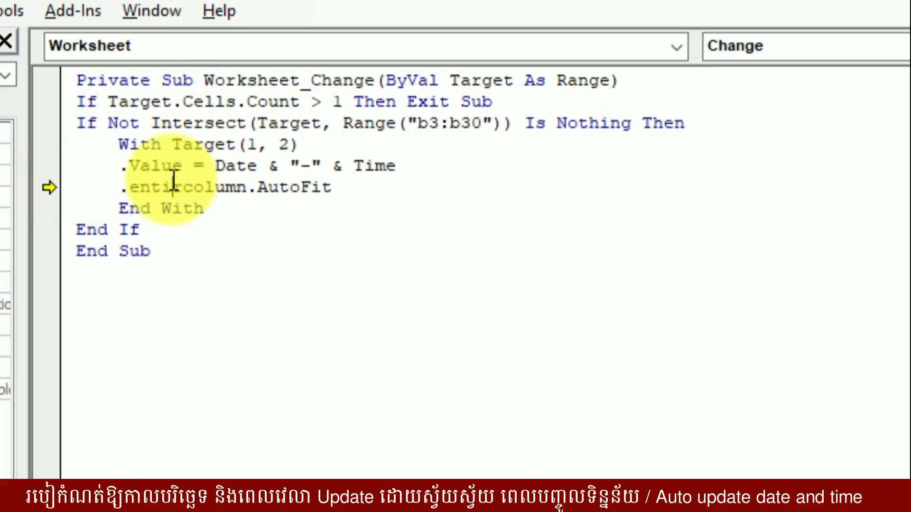
key("BackSpace")
type("ire")
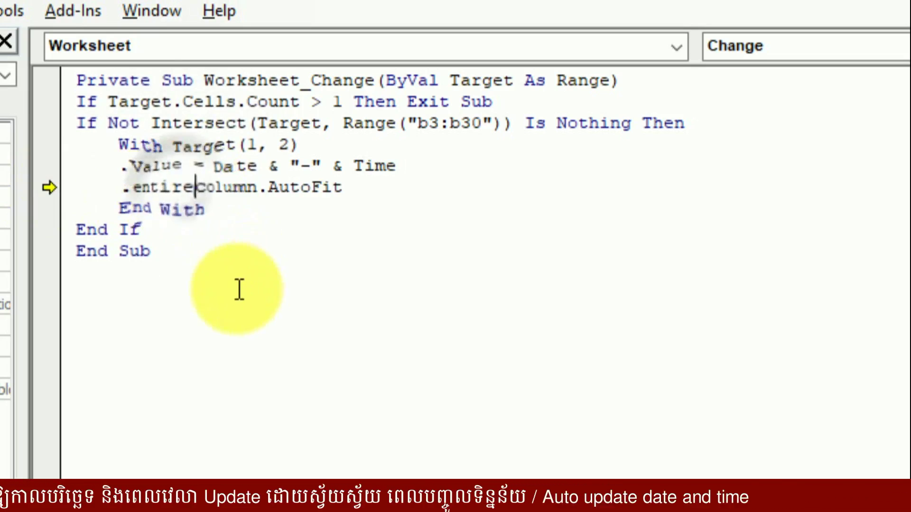
left_click(234, 290)
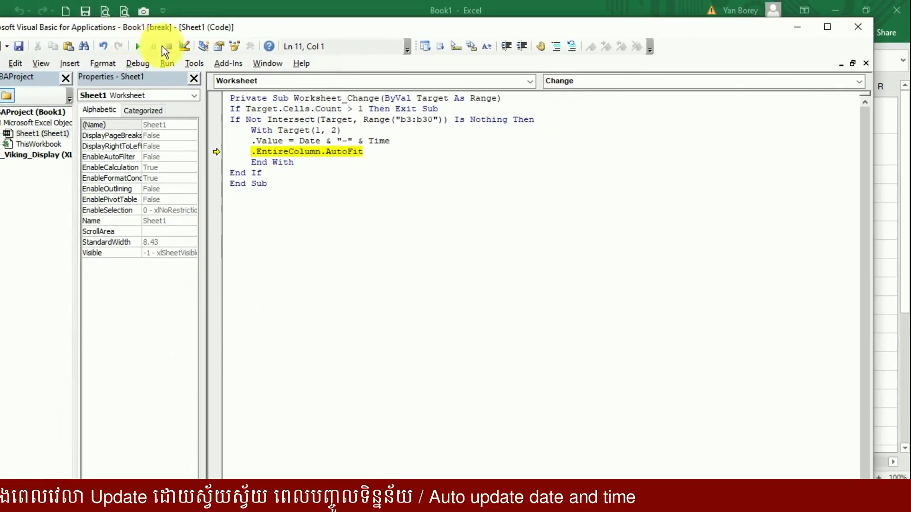
left_click(173, 49)
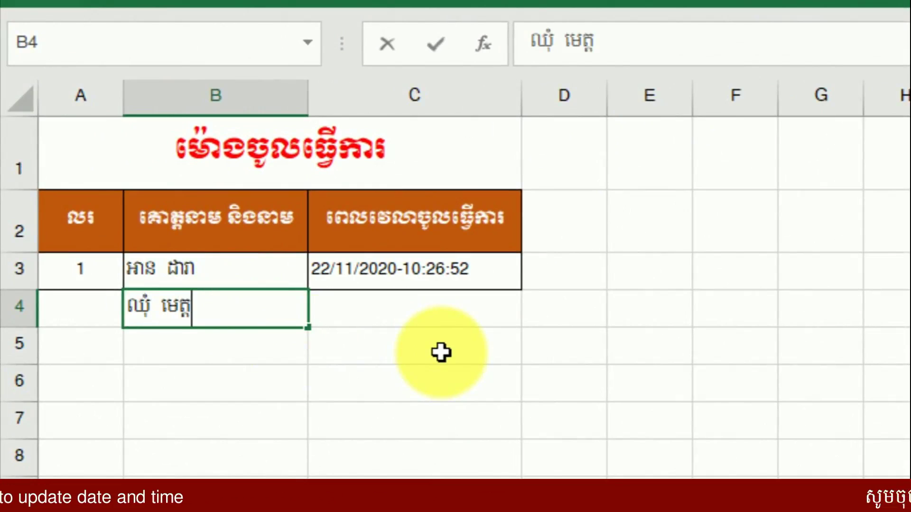
Enter names in B4 to B6, each automatically numbered and stamped with the date-time.
key("Return")
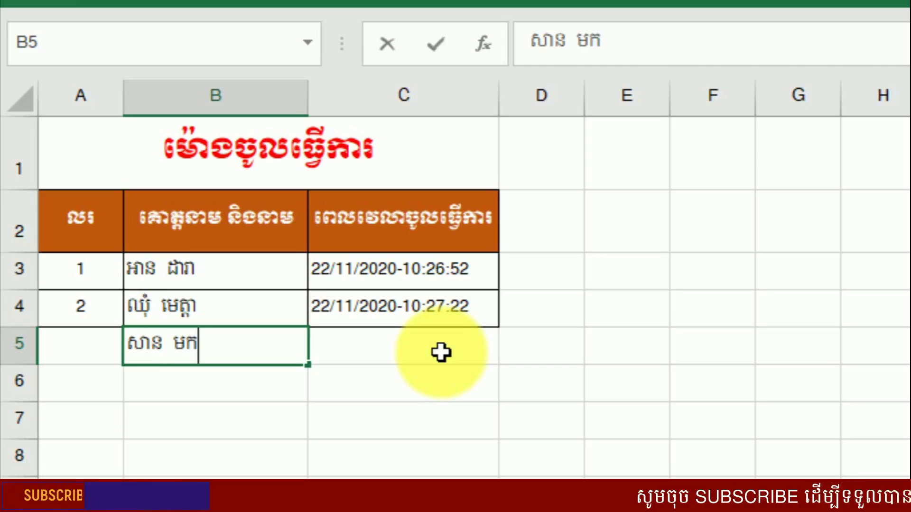
key("Return")
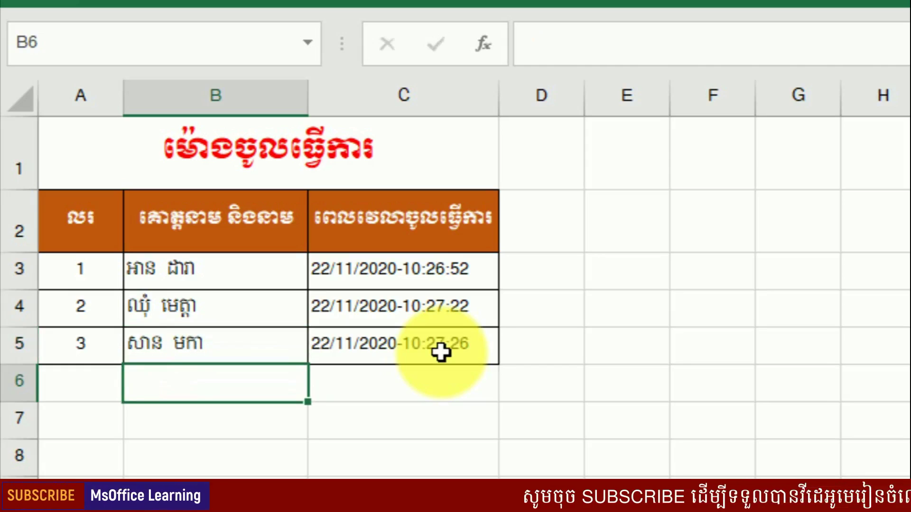
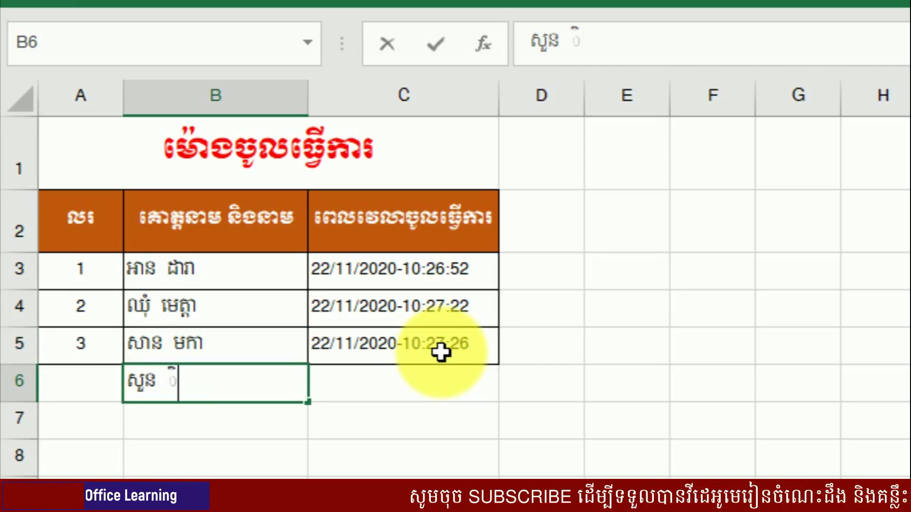
key("Return")
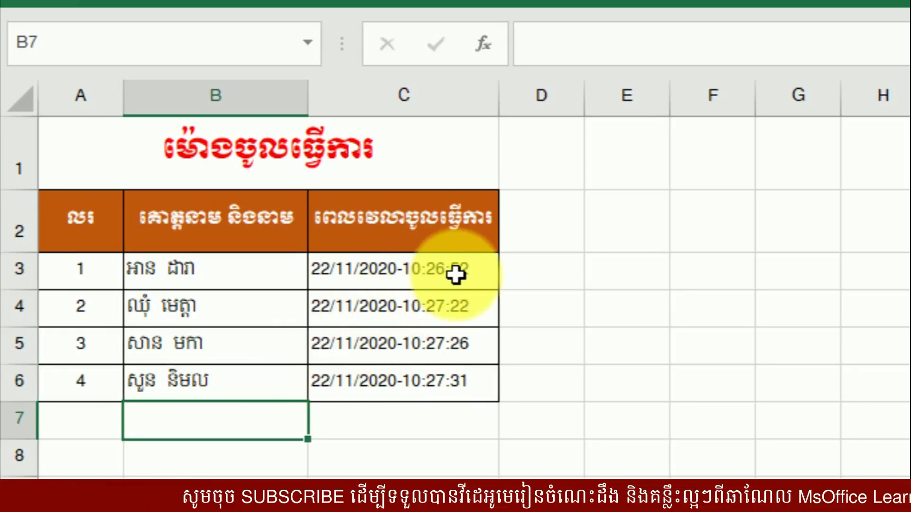
left_click(467, 381)
left_click(431, 273)
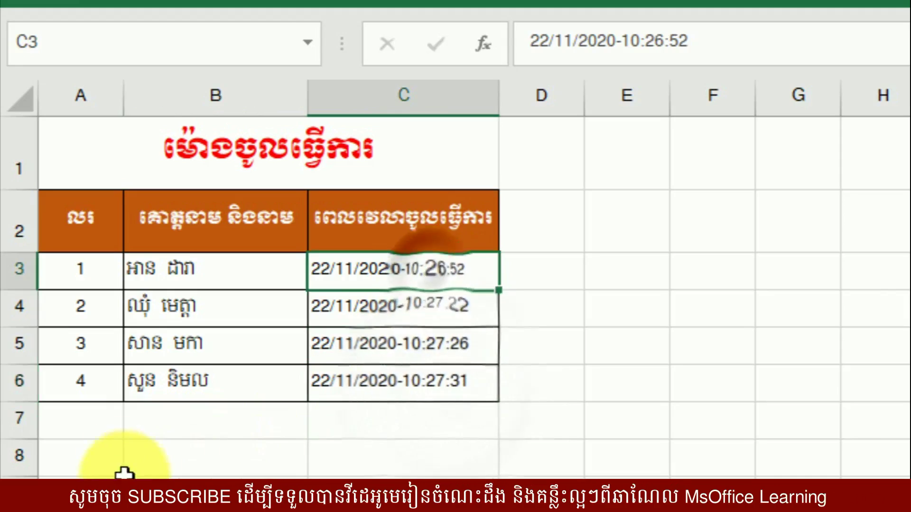
Enter a fifth name in B7, stamped 22/11/2020-10:27:41, completing entries 1–5.
left_click(143, 420)
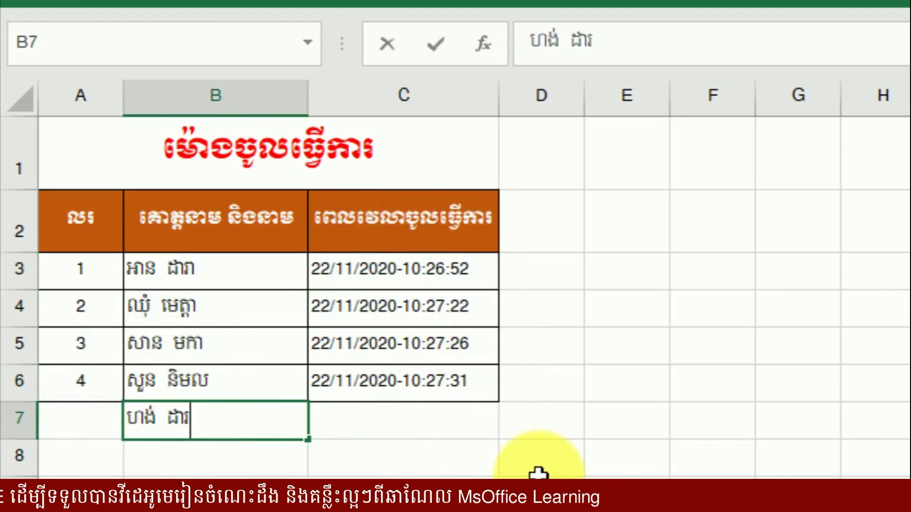
key("Return")
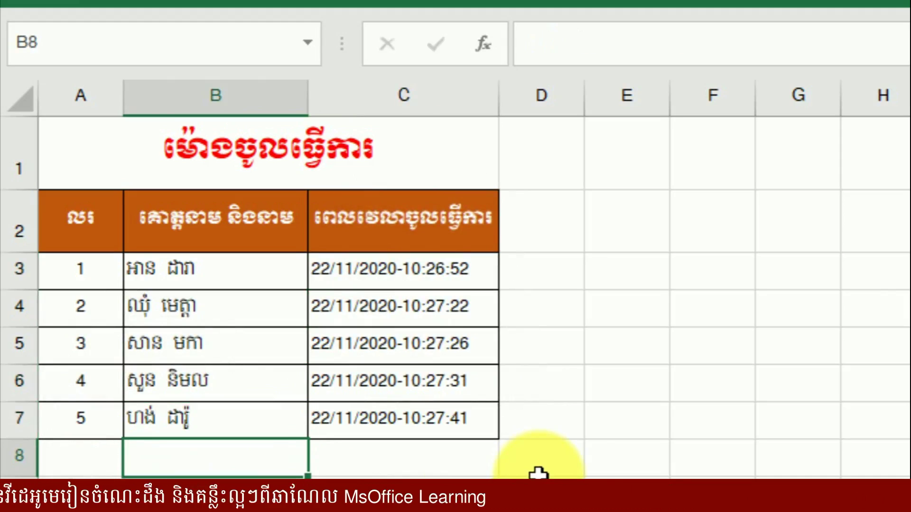
left_click_drag(389, 456, 388, 429)
left_click(176, 377)
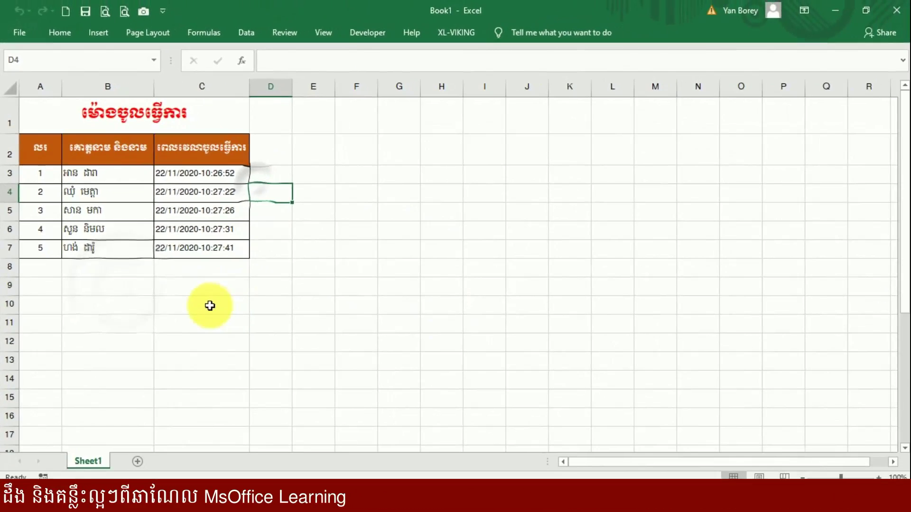
left_click(209, 305)
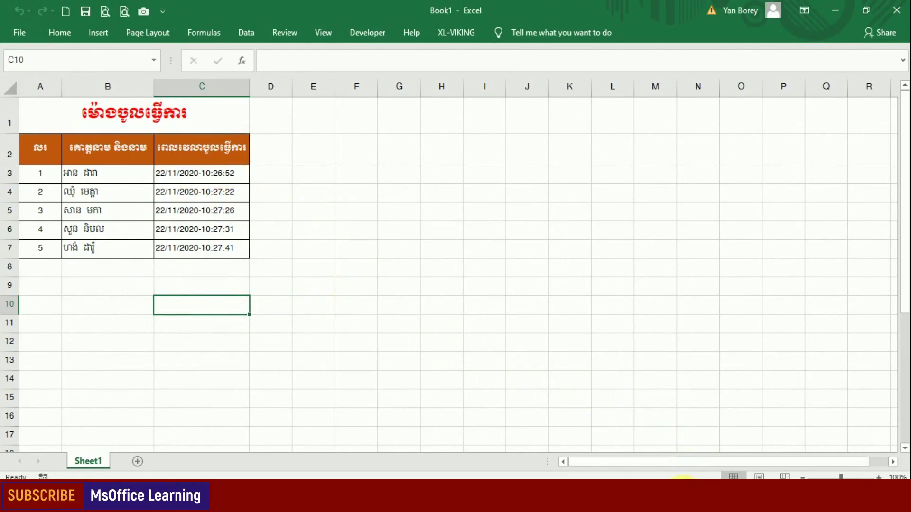
left_click(789, 386)
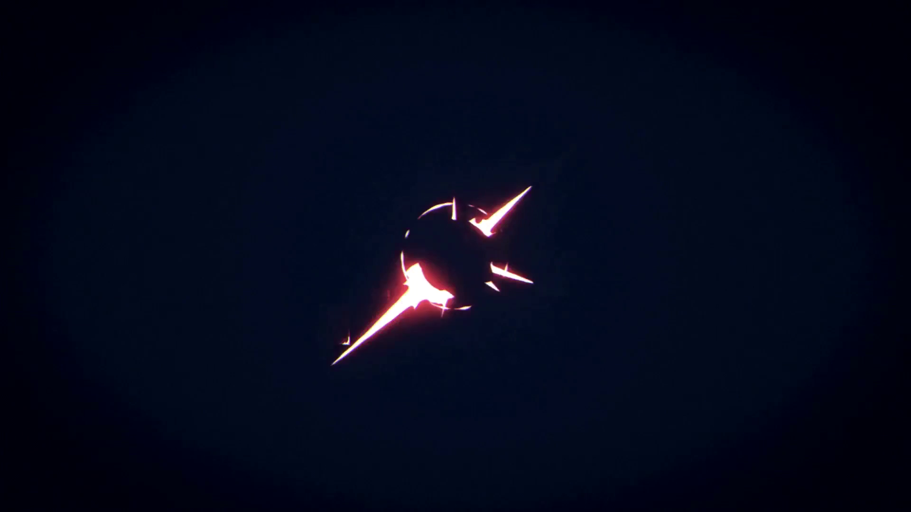